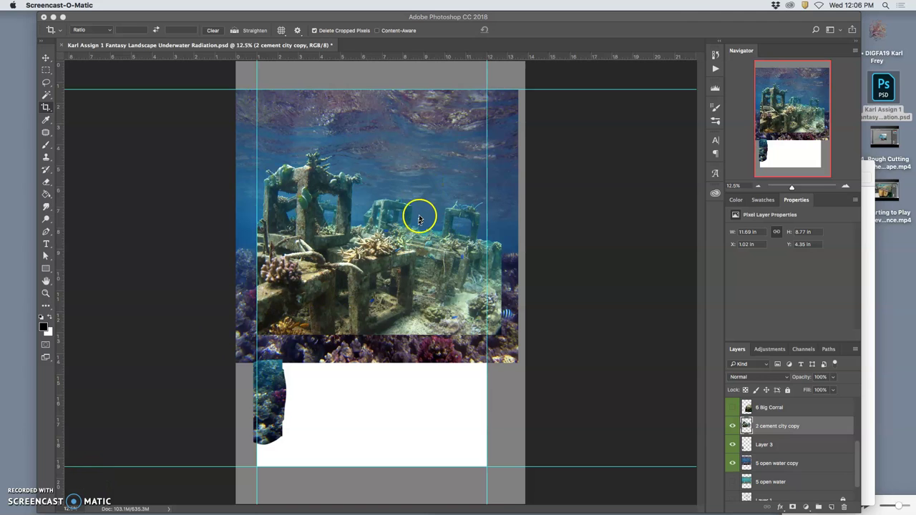
- Toggle Layer 3 and the '2 cement city copy' layer off and back on to check their content
left_click(732, 445)
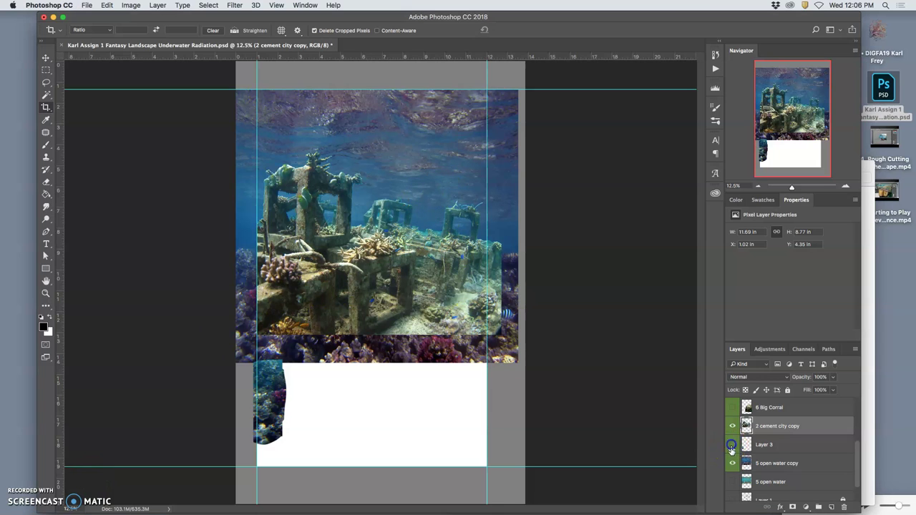
left_click(731, 464)
left_click(732, 463)
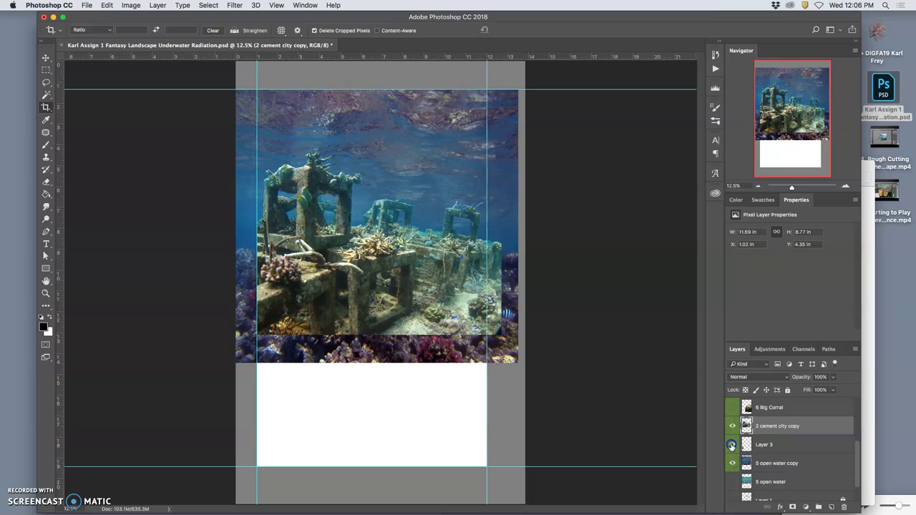
left_click(732, 445)
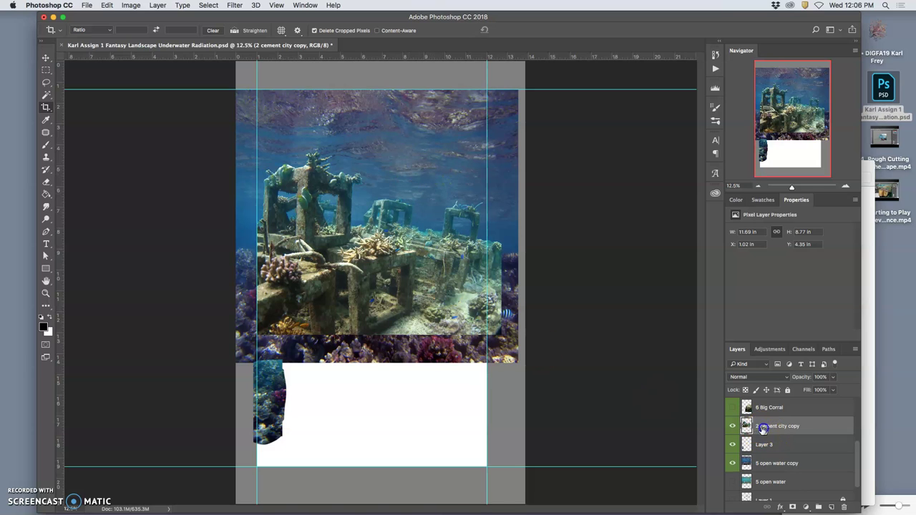
left_click(732, 426)
left_click(732, 427)
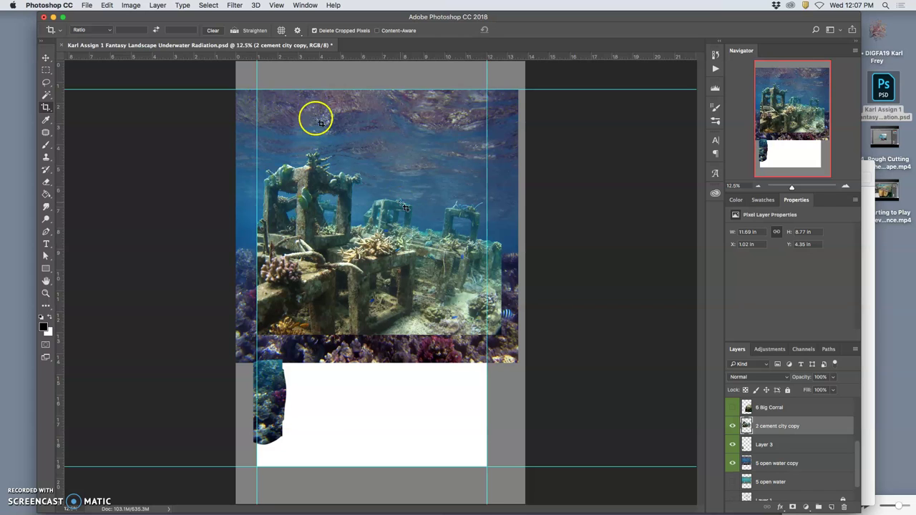
- Apply Levels to the '2 cement city copy' layer with the midtone input set to 1.04
left_click(132, 5)
mouse_move(142, 31)
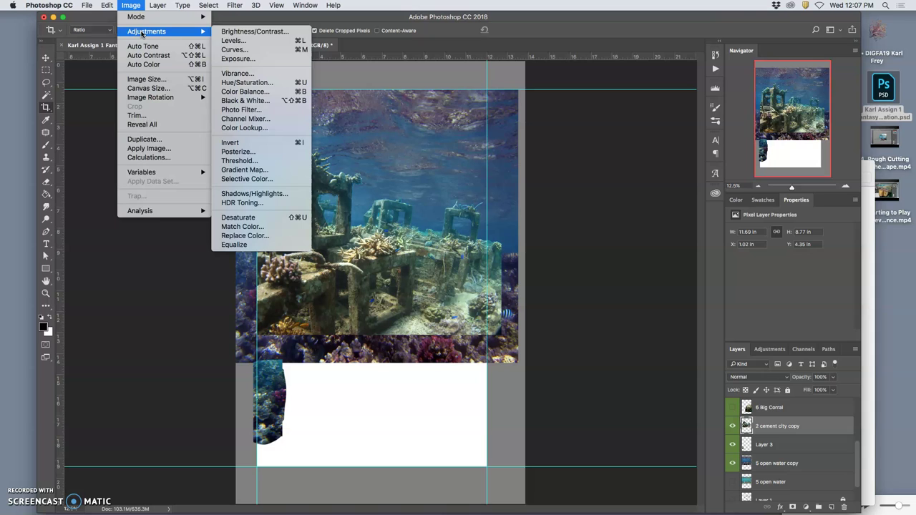
left_click(233, 40)
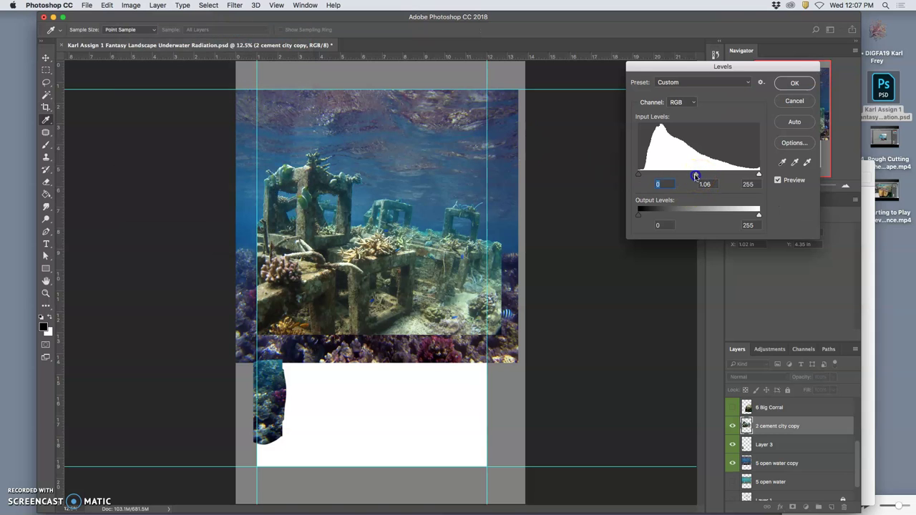
left_click_drag(696, 176, 686, 177)
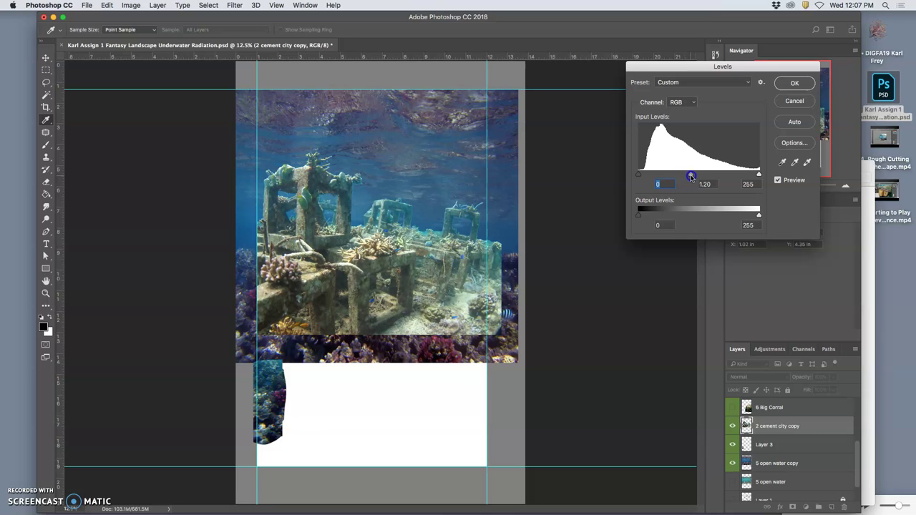
mouse_move(691, 177)
left_mouse_down()
mouse_move(718, 174)
mouse_move(707, 174)
left_mouse_up()
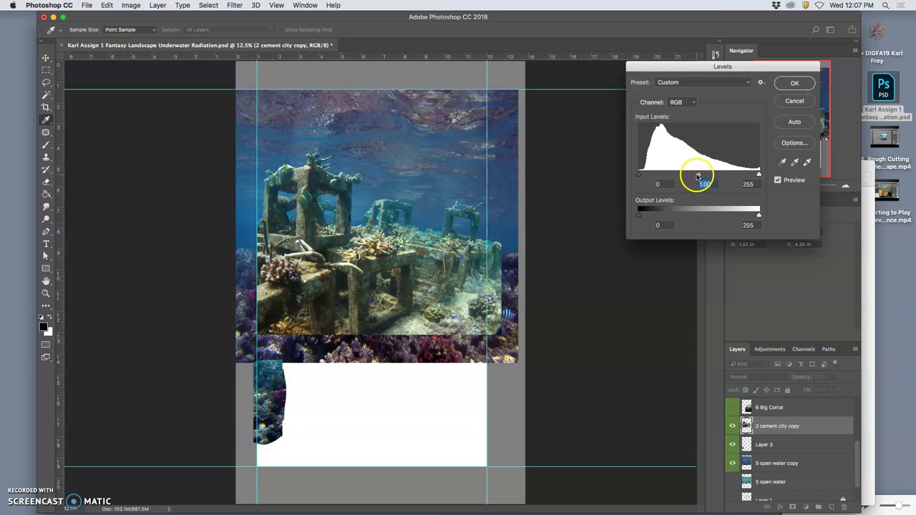
left_click_drag(698, 176, 697, 177)
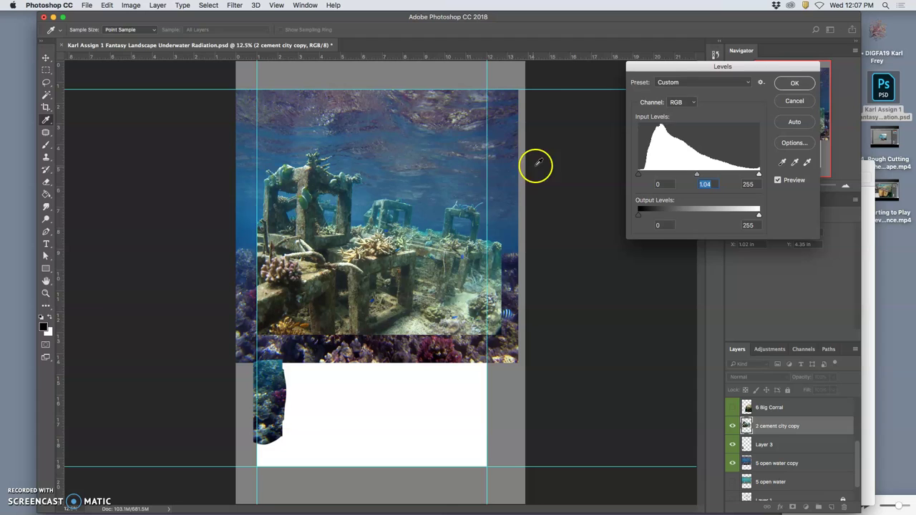
left_click(791, 83)
key("c")
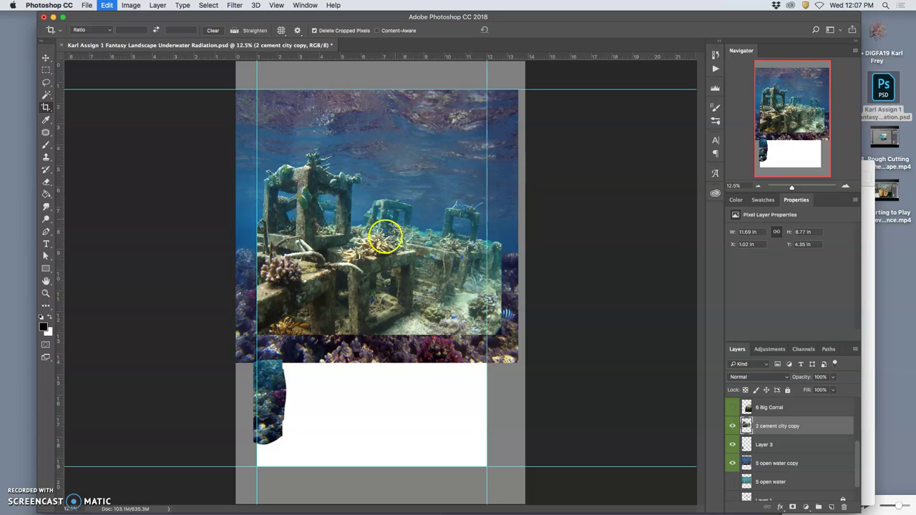
- Apply a Color Balance of +23, -12, +8 to the cement city layer's midtones
left_click(131, 5)
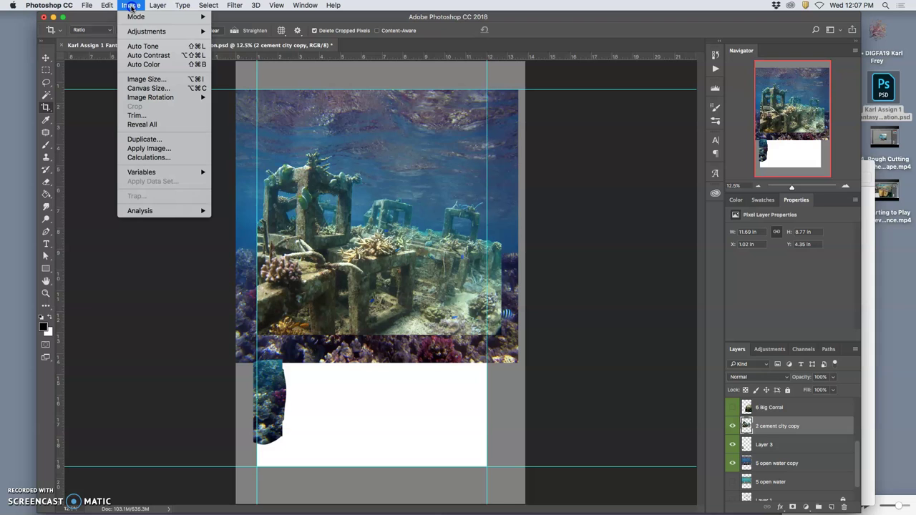
mouse_move(195, 32)
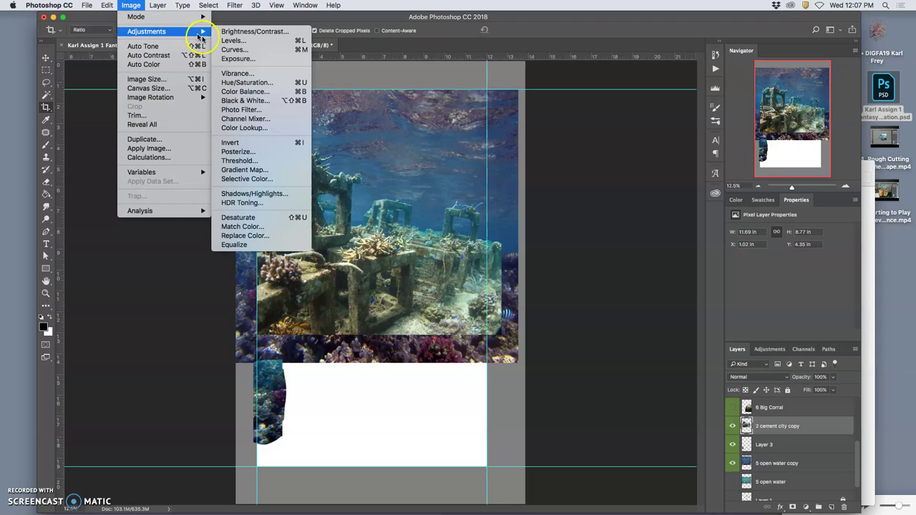
left_click(229, 92)
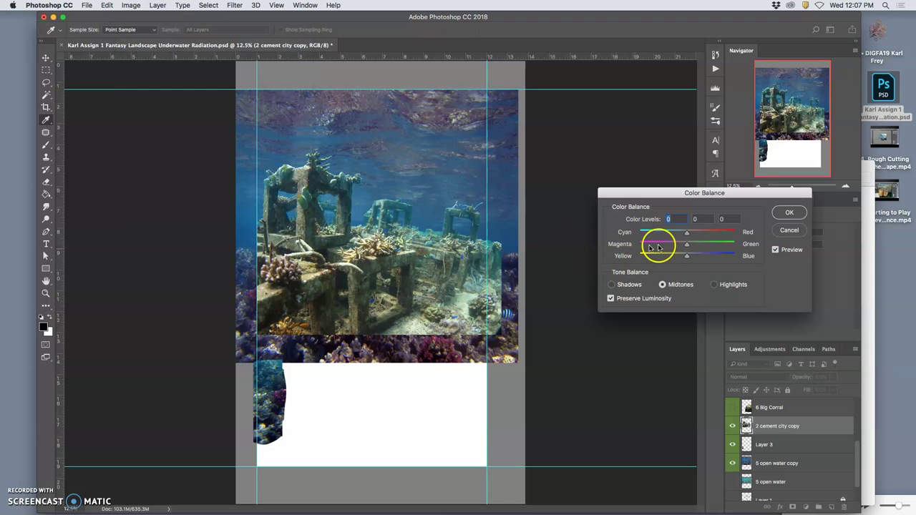
mouse_move(686, 240)
left_mouse_down()
mouse_move(722, 233)
mouse_move(693, 232)
left_mouse_up()
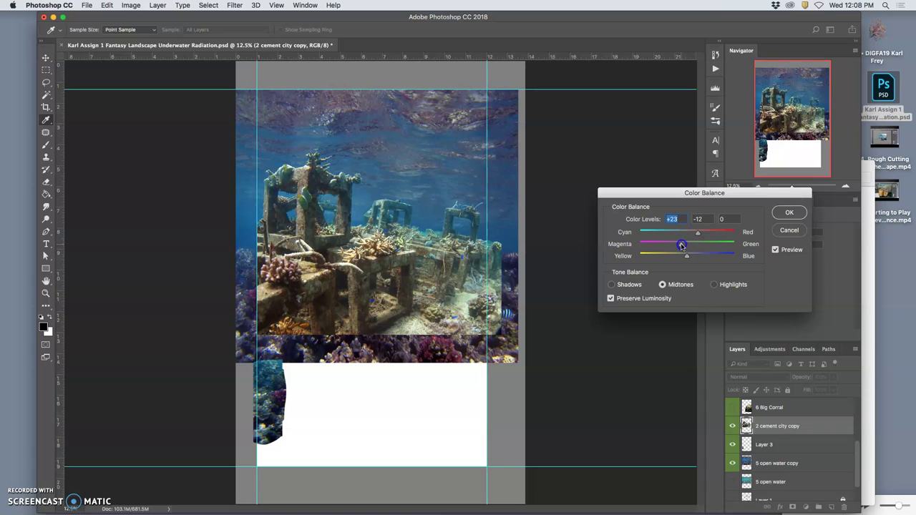
left_click(682, 245)
left_click(789, 212)
key("c")
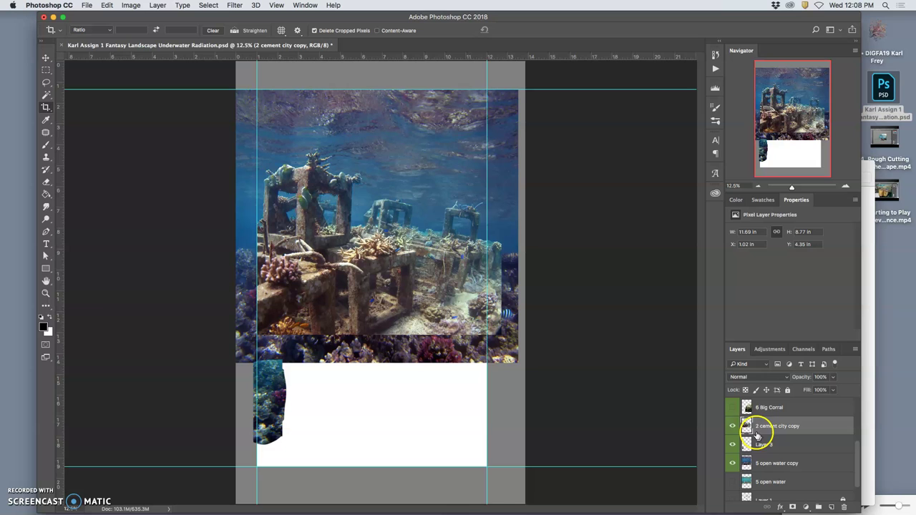
- Apply Hue/Saturation to the cement city layer with Hue +8 and Saturation -7
left_click(132, 5)
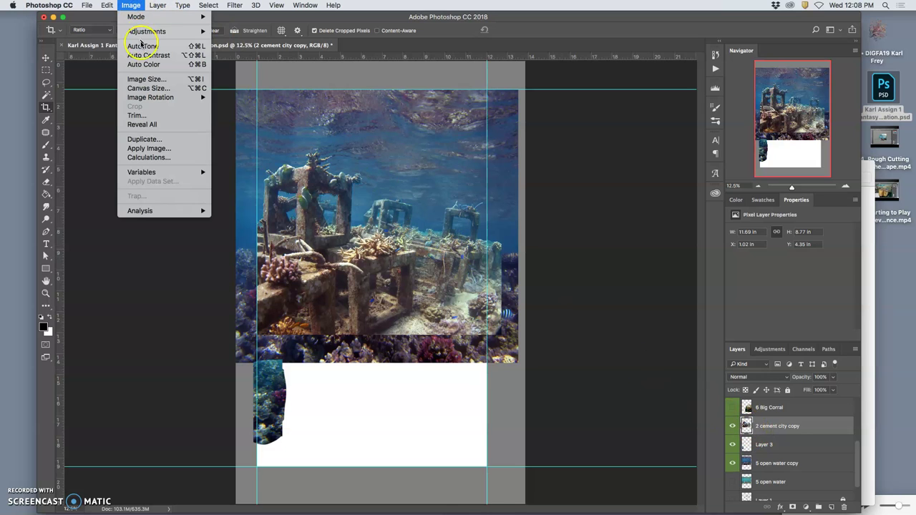
mouse_move(143, 31)
left_click(229, 82)
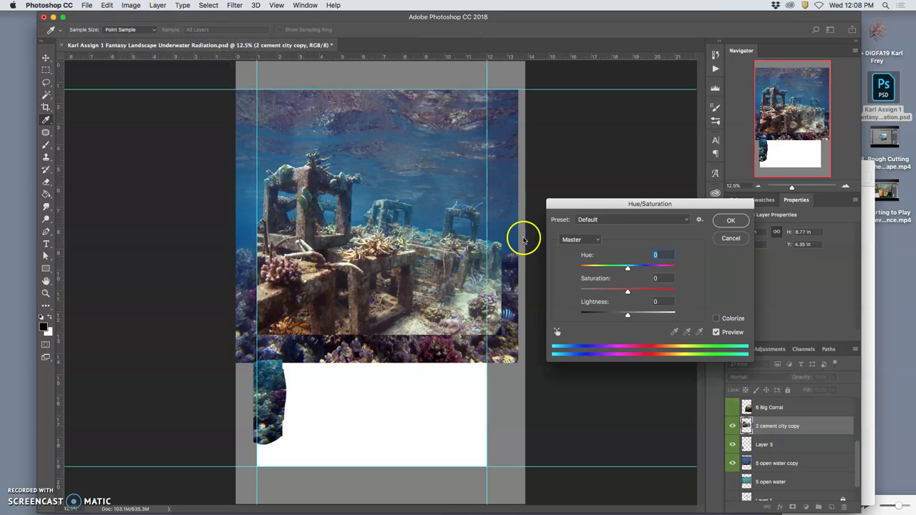
left_click_drag(628, 269, 634, 269)
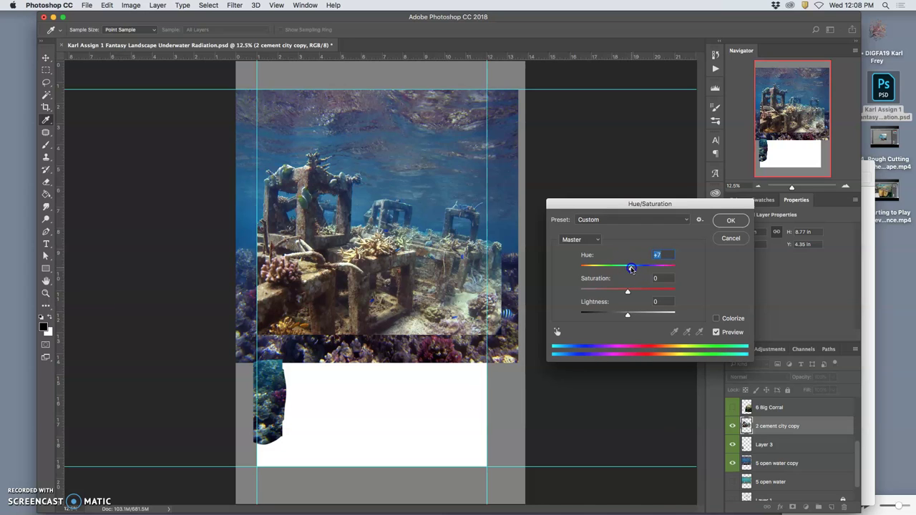
left_click_drag(631, 269, 629, 269)
mouse_move(629, 293)
left_mouse_down()
mouse_move(638, 293)
mouse_move(611, 292)
left_mouse_up()
left_click(730, 220)
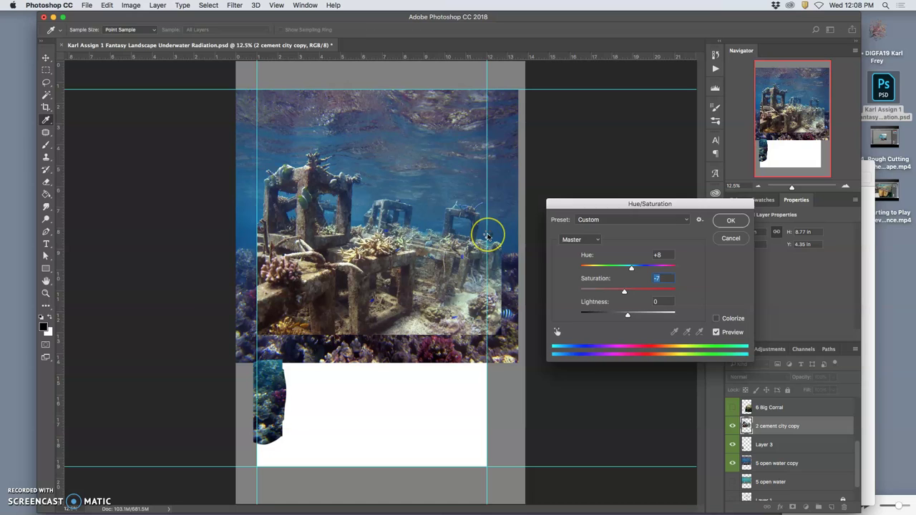
key("c")
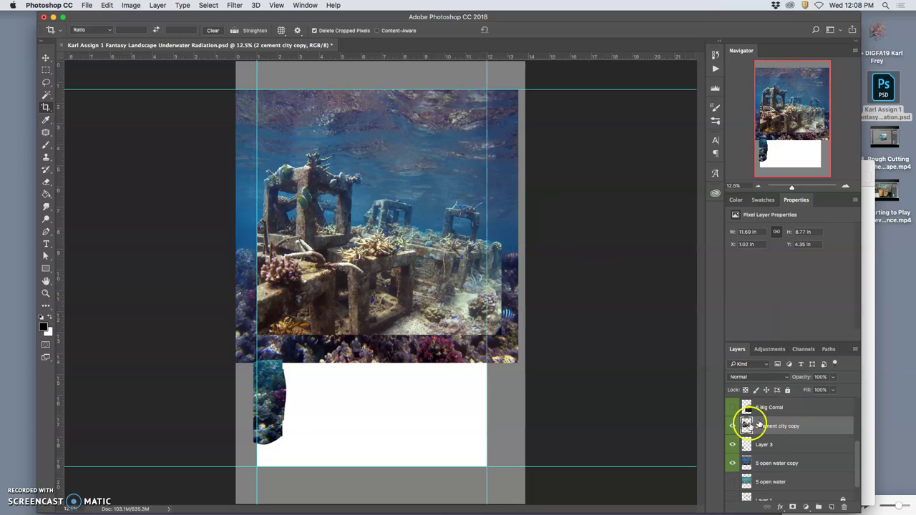
- Compare the cement city layer on and off, save the composite, and show the 6 Big Corral layer
left_click(733, 427)
left_click(733, 427)
key("super+s")
left_click(734, 409)
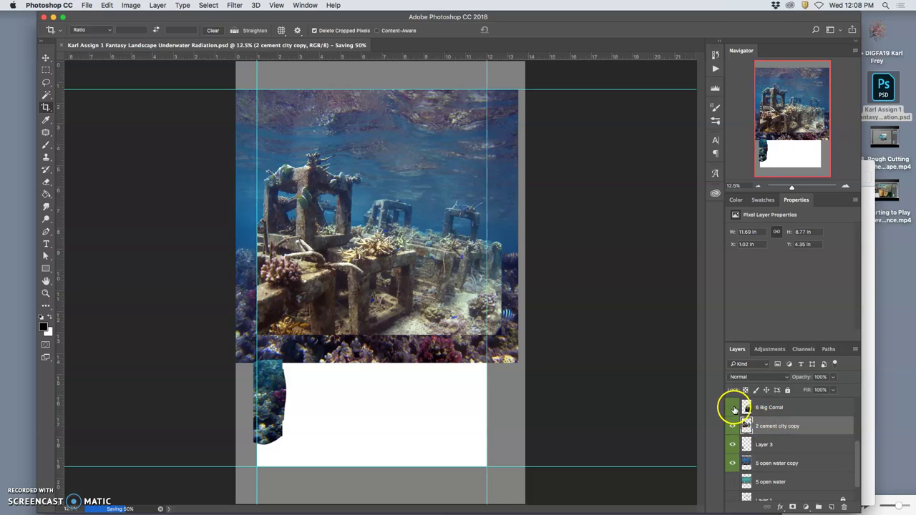
- Select the 6 Big Corral layer and set its Levels midtone input to 1.23
left_click(783, 406)
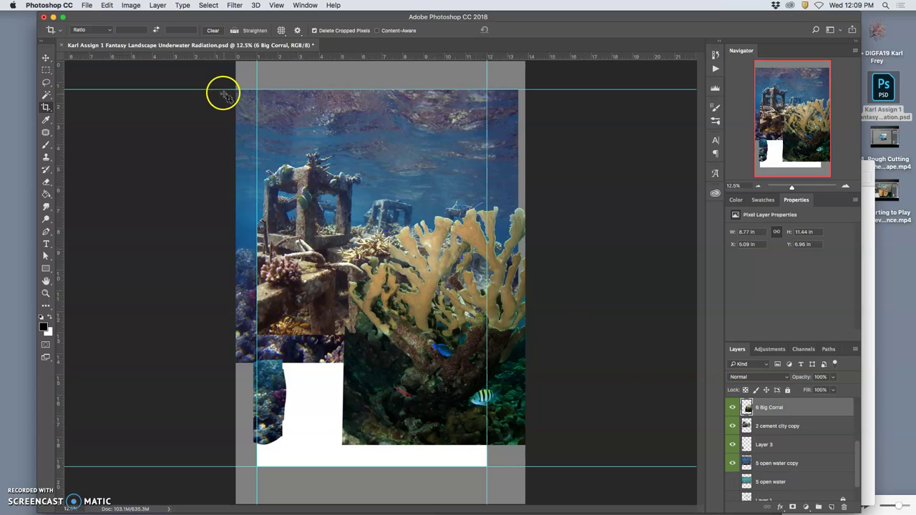
left_click(138, 5)
mouse_move(165, 31)
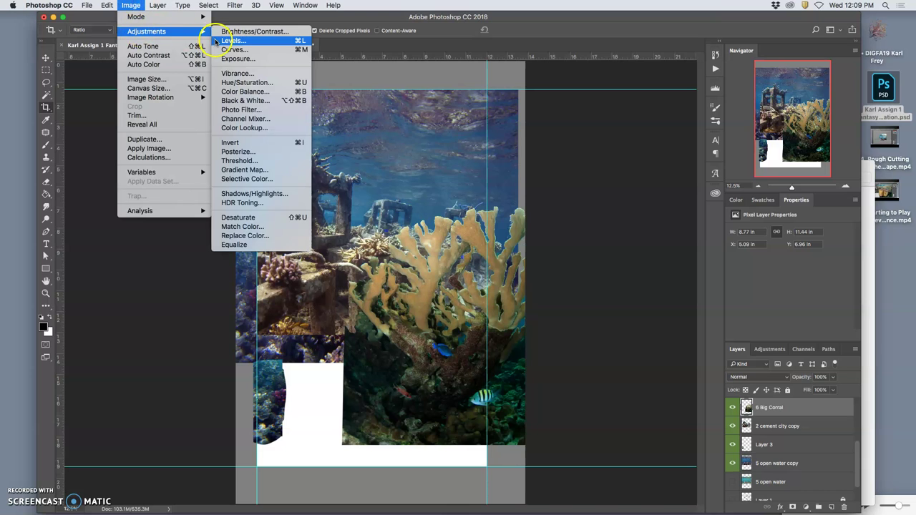
left_click(228, 41)
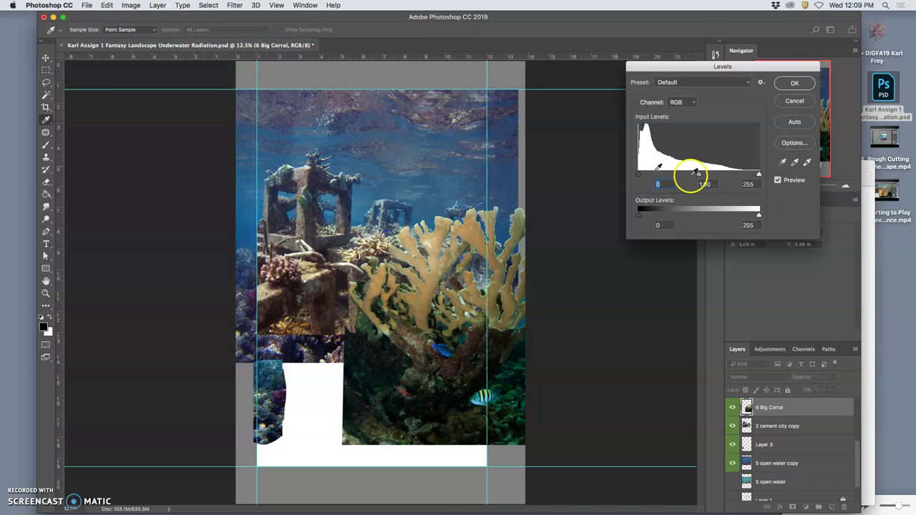
left_click_drag(699, 176, 689, 176)
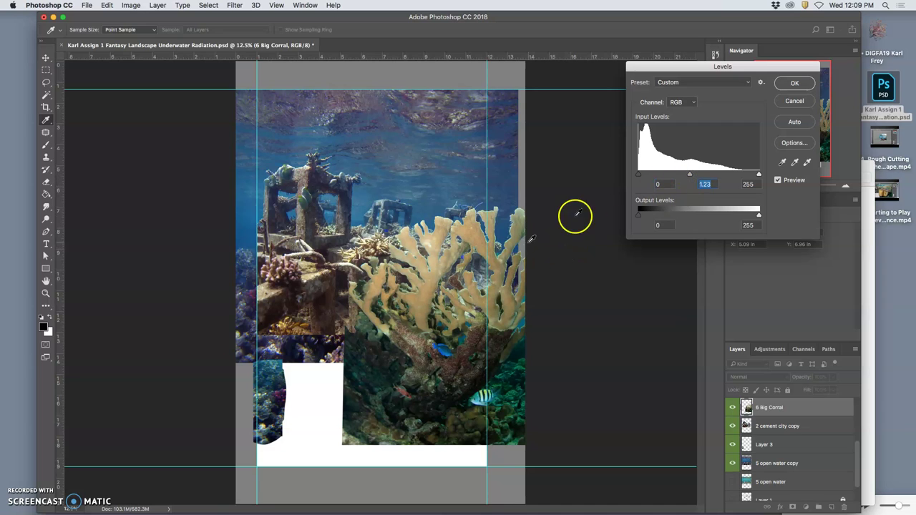
left_click(694, 174)
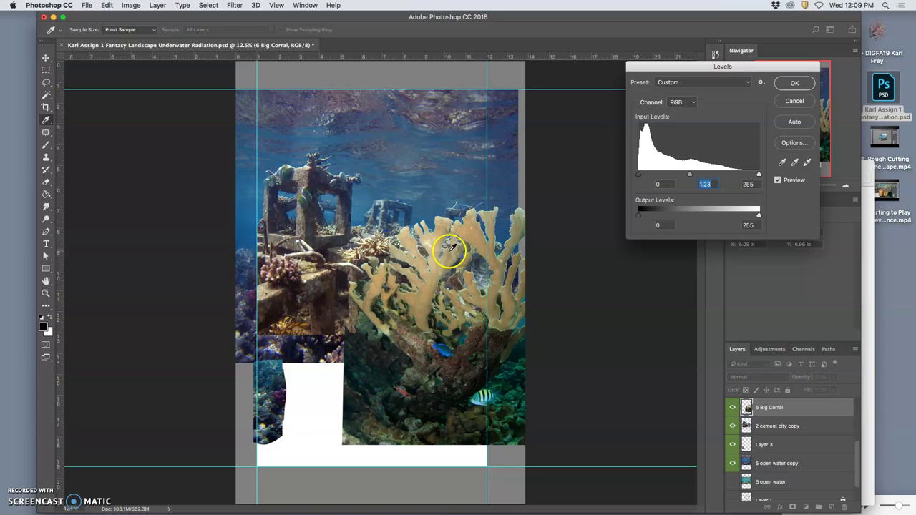
- Set the coral's output levels to 6–221, apply the Levels, and undo/redo to compare
mouse_move(759, 216)
left_mouse_down()
mouse_move(706, 217)
mouse_move(748, 210)
left_mouse_up()
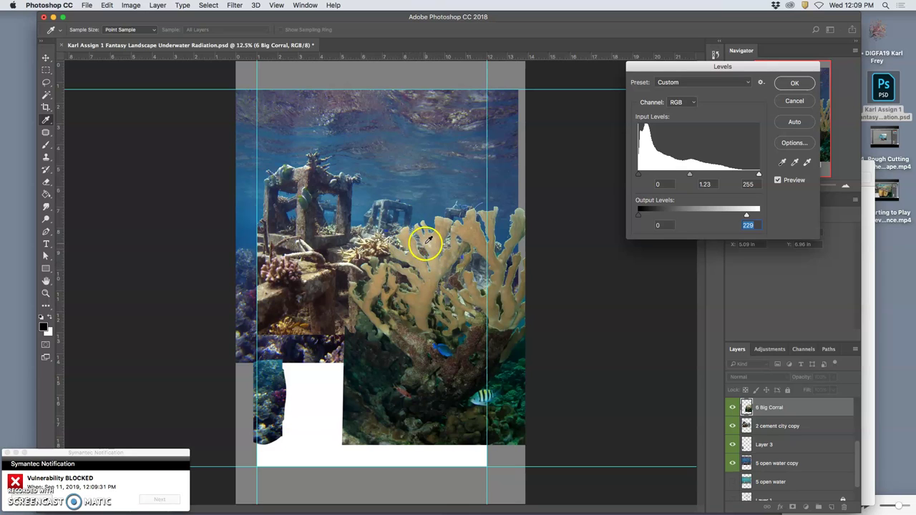
left_click(7, 454)
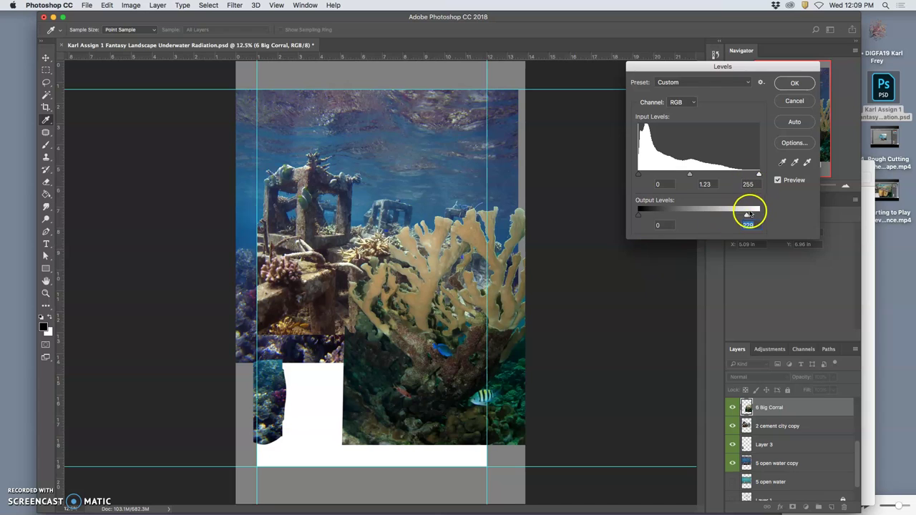
left_click_drag(749, 213, 743, 216)
left_click_drag(639, 215, 652, 215)
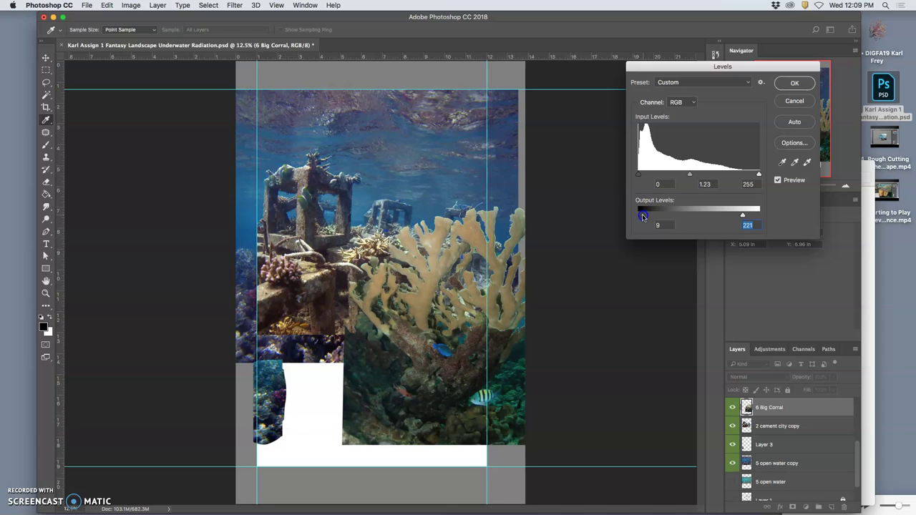
left_click_drag(643, 217, 641, 217)
left_click(795, 83)
key("c")
key("super+z")
key("super+z")
key("super+z")
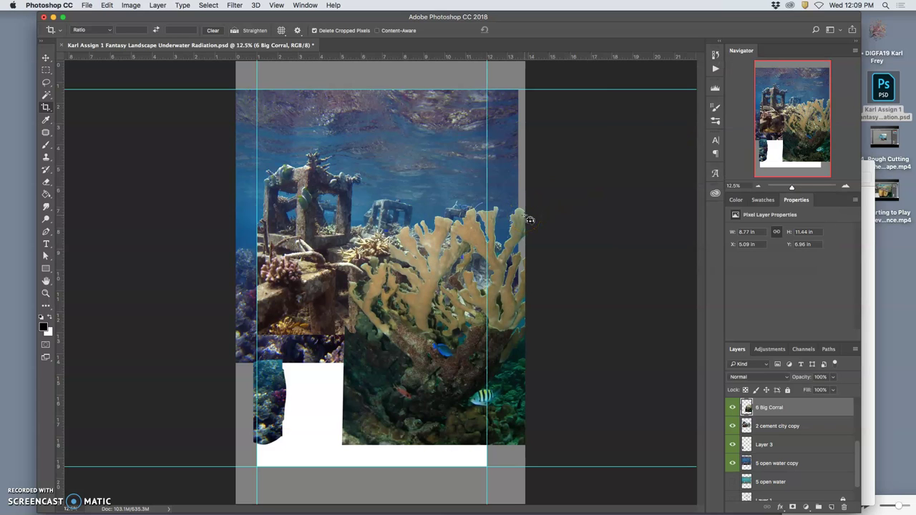
key("super+z")
key("super+z")
key("super+z")
- Open Color Balance for the 6 Big Corral coral and shift its highlights toward yellow
left_click(131, 5)
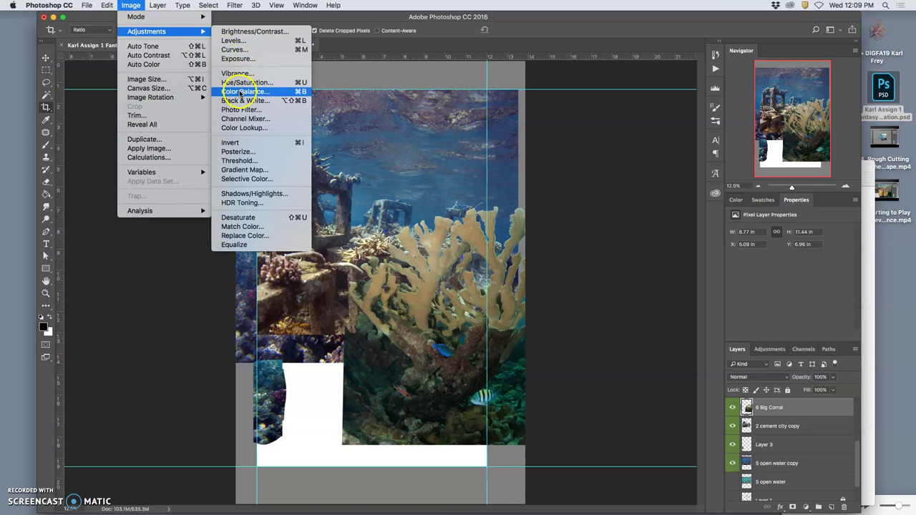
left_click(481, 228)
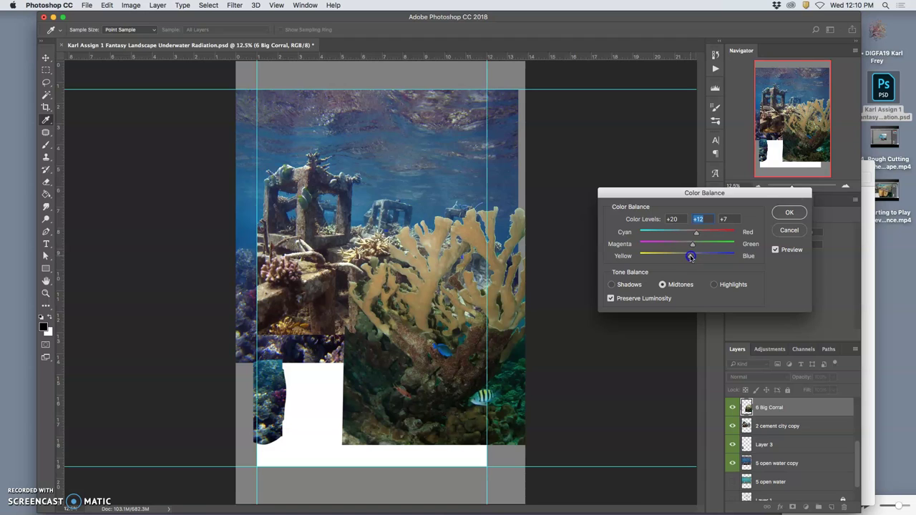
left_click(714, 284)
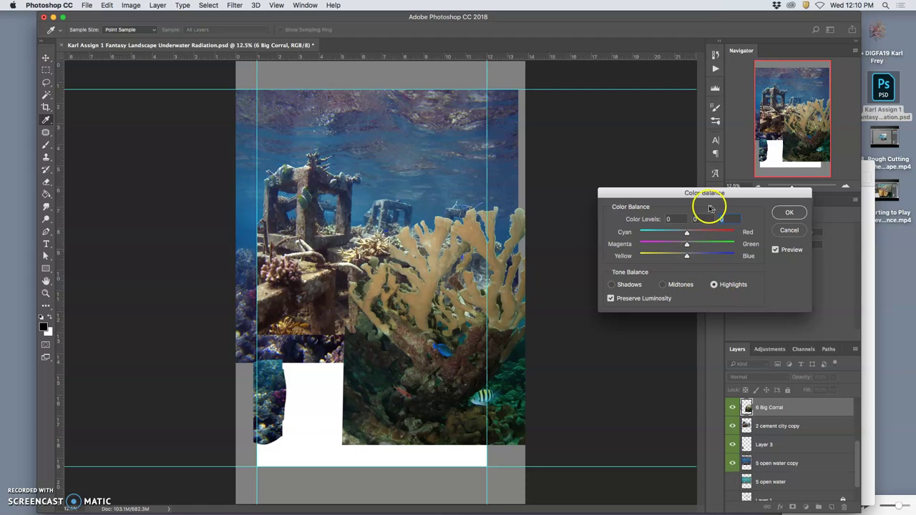
left_click(715, 285)
left_click(688, 257)
left_click_drag(681, 258, 695, 233)
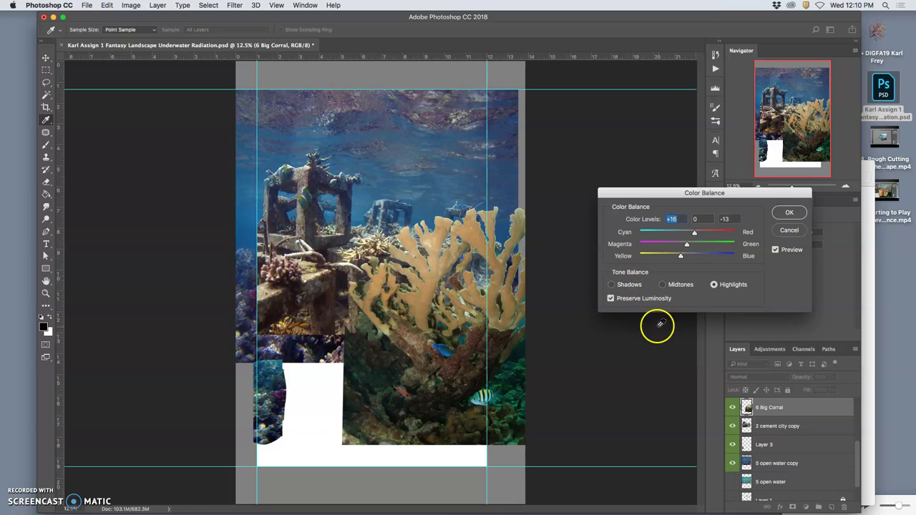
- Push the coral's shadows toward blue with cyan–red at -4, and apply the Color Balance
left_click(611, 285)
left_click(686, 234)
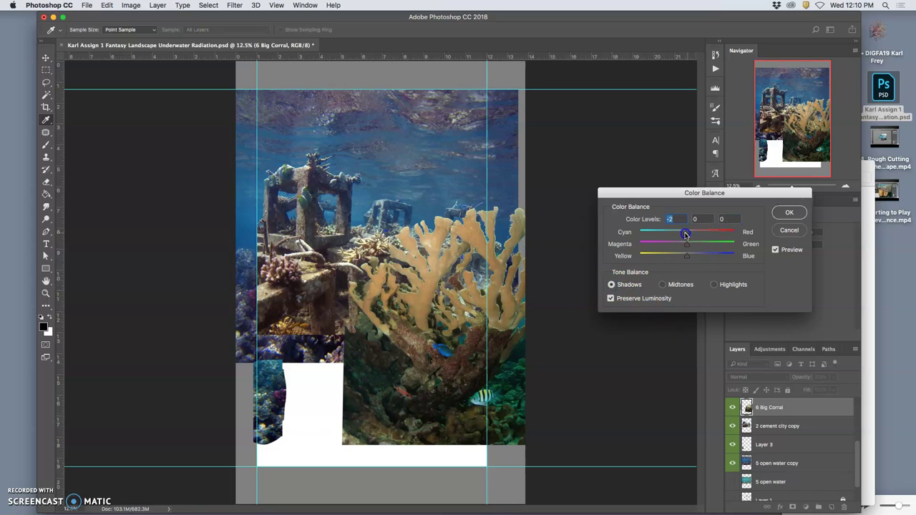
left_click_drag(688, 255, 688, 238)
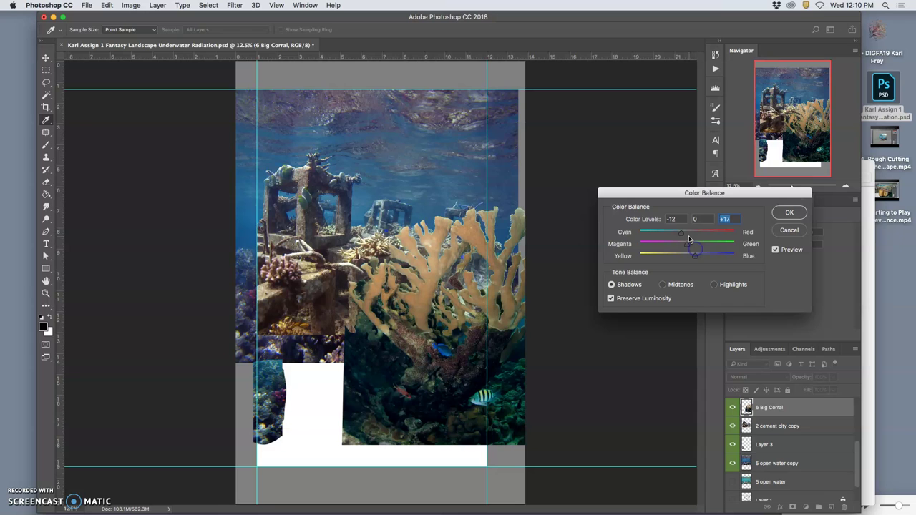
left_click(686, 234)
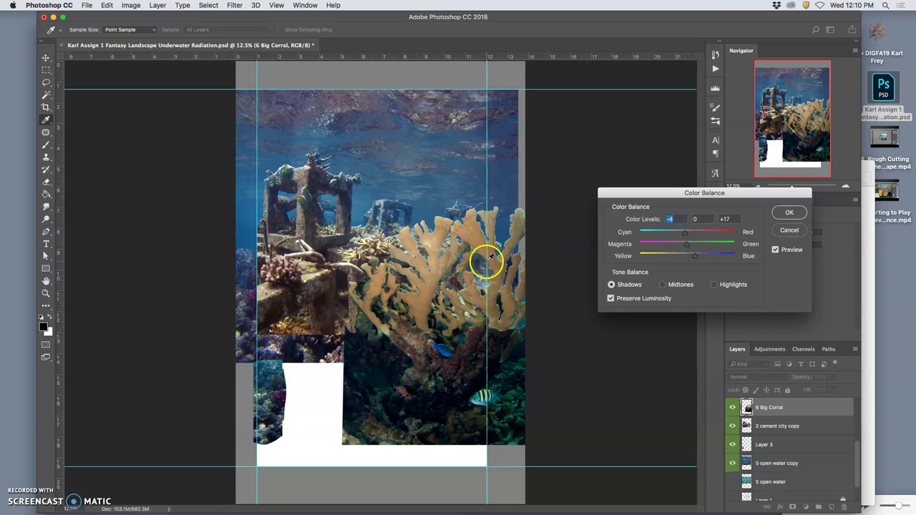
left_click(790, 212)
key("c")
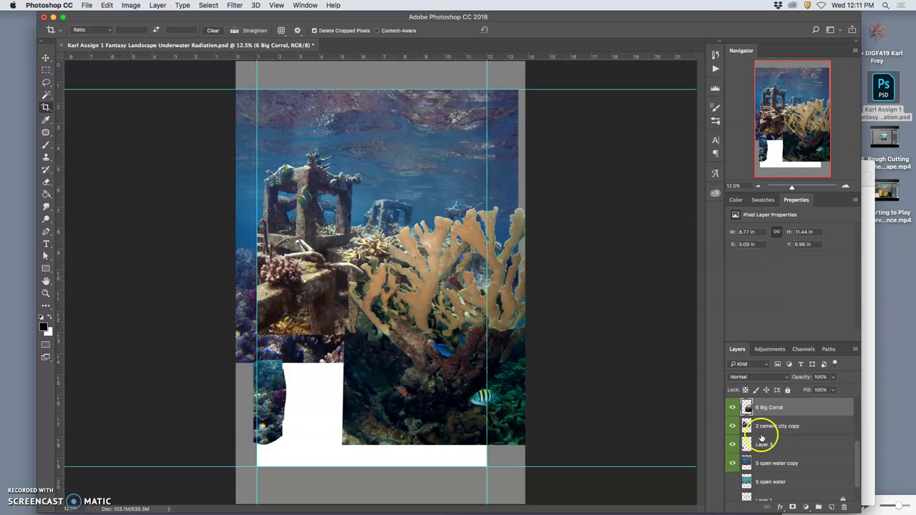
- Show the Layer 2 coral at lower left and make it the active layer
scroll(766, 430, "up", 2)
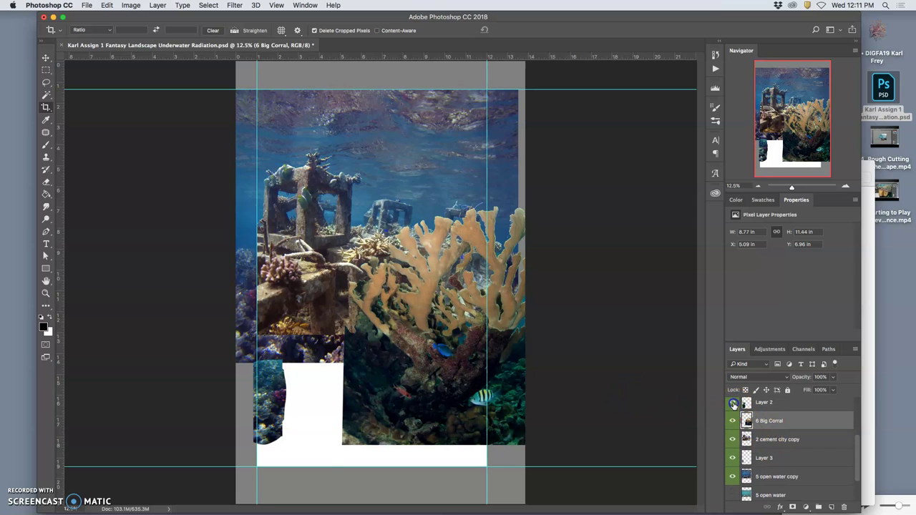
left_click(733, 403)
left_click(761, 404)
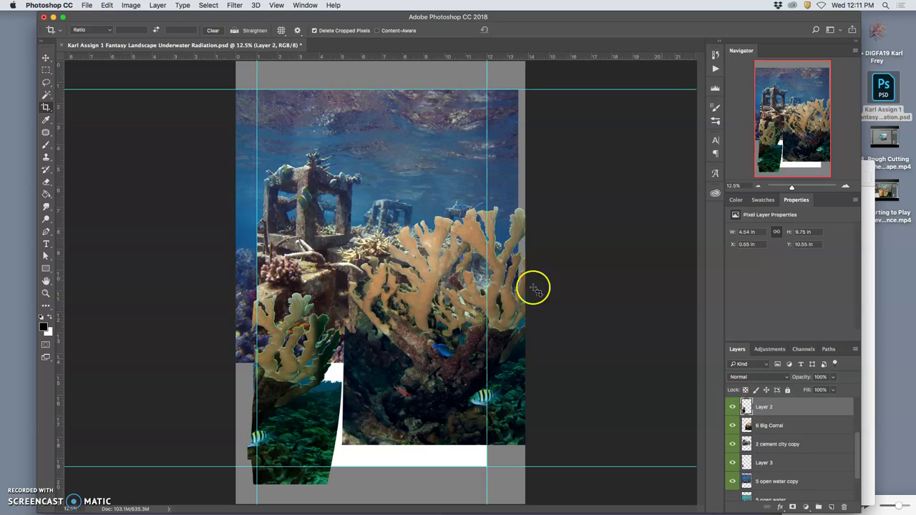
- Apply Levels to Layer 2 with midtone input 1.16 and output levels 6 to 206
left_click(131, 5)
mouse_move(138, 32)
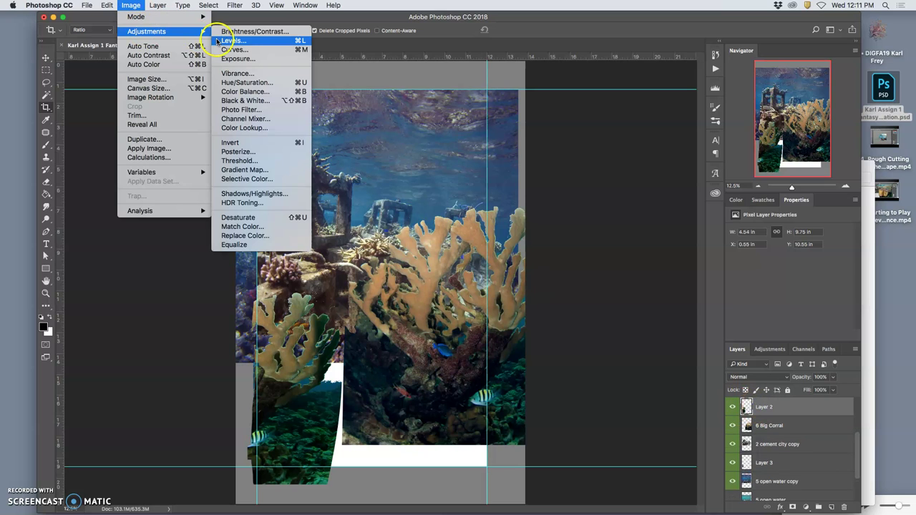
left_click(222, 41)
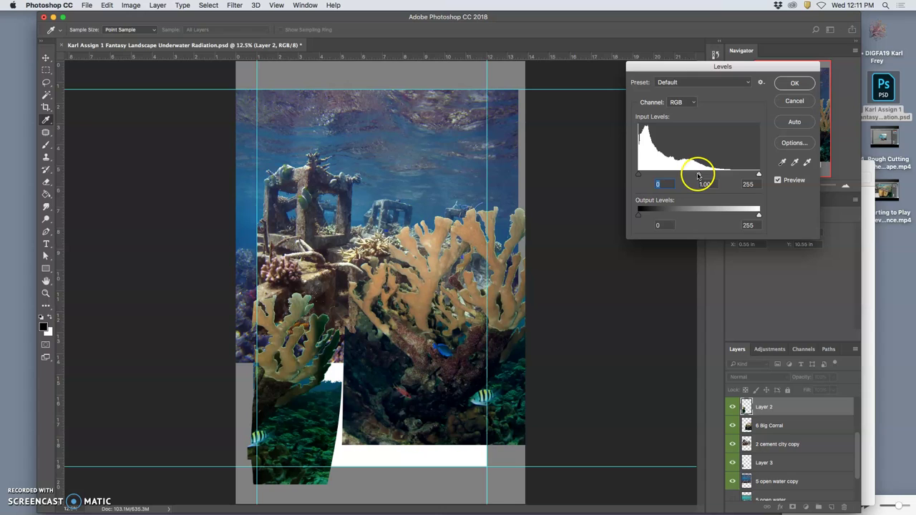
mouse_move(698, 174)
left_mouse_down()
mouse_move(710, 176)
mouse_move(686, 178)
left_mouse_up()
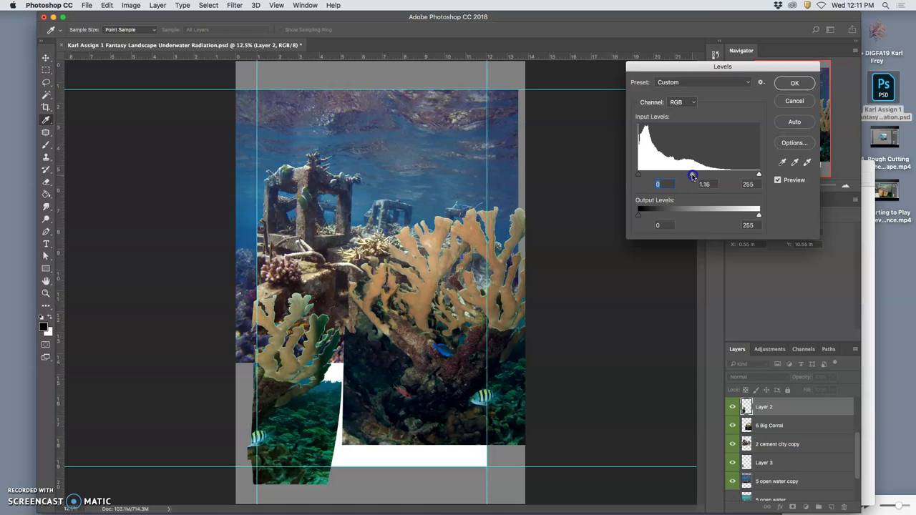
left_click_drag(759, 213, 744, 214)
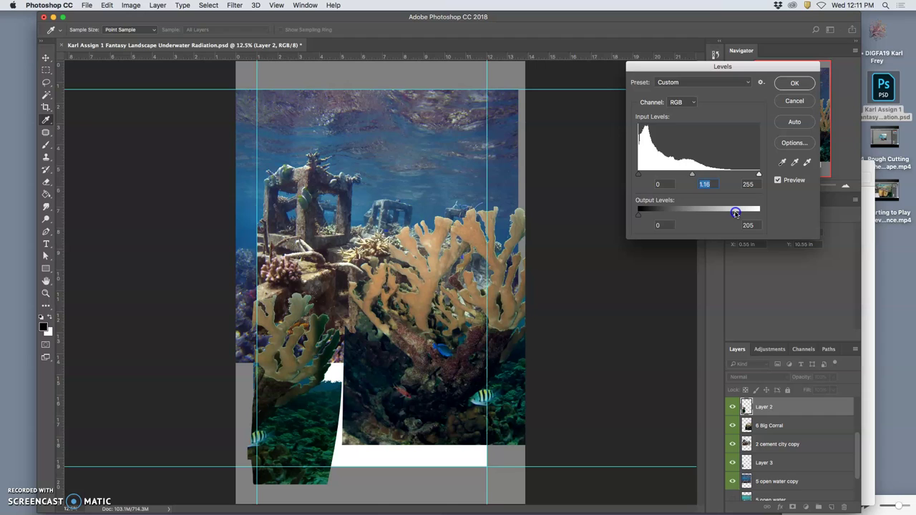
left_click_drag(736, 213, 736, 213)
left_click(641, 217)
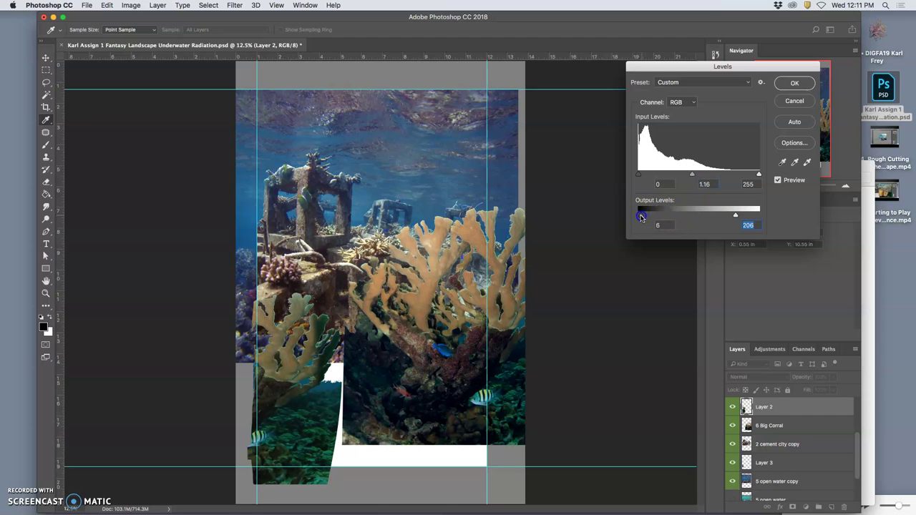
left_click(794, 83)
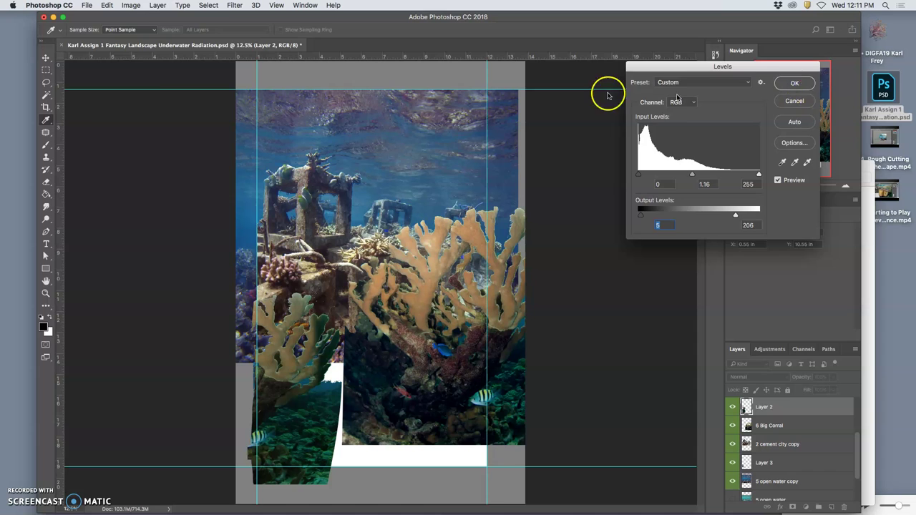
left_click(132, 6)
- Open Color Balance for Layer 2 and adjust its midtone cyan–red, yellow–blue and magenta–green sliders
mouse_move(158, 32)
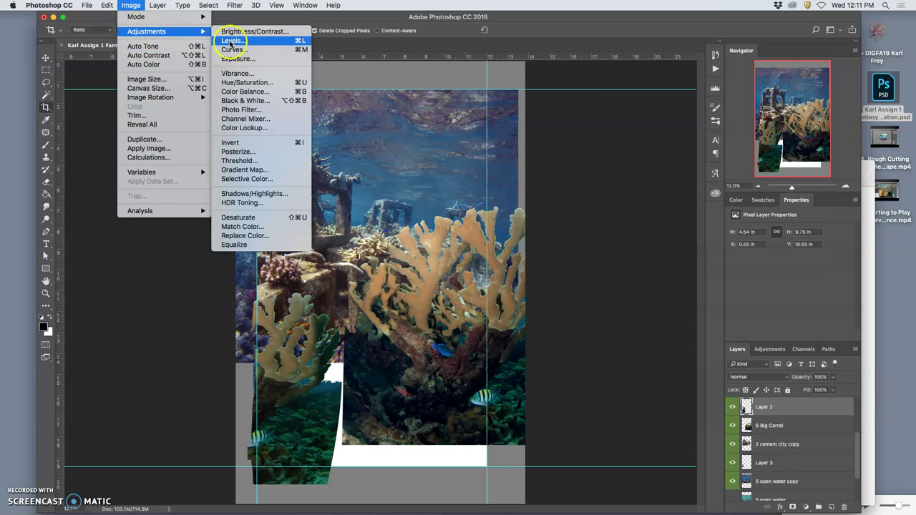
left_click(240, 91)
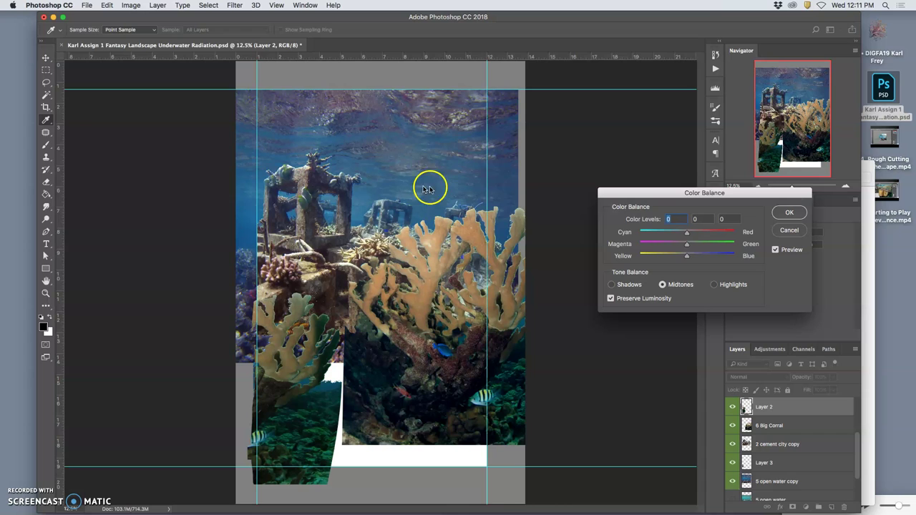
left_click_drag(687, 234, 676, 235)
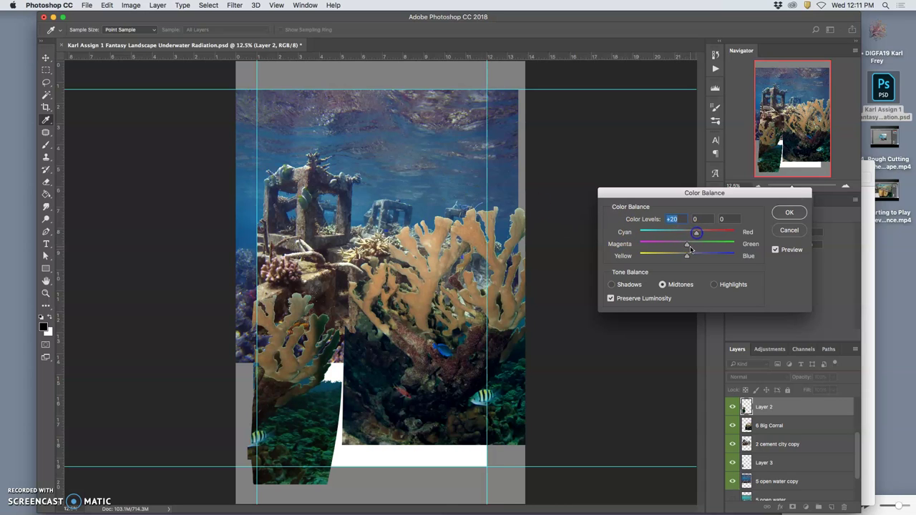
left_click_drag(684, 258, 684, 257)
mouse_move(685, 246)
left_mouse_down()
mouse_move(730, 242)
mouse_move(687, 260)
mouse_move(691, 234)
mouse_move(683, 235)
left_mouse_up()
left_click(712, 284)
- Set Layer 2's shadows to -12, -6, +10 and apply the Color Balance
left_click(613, 286)
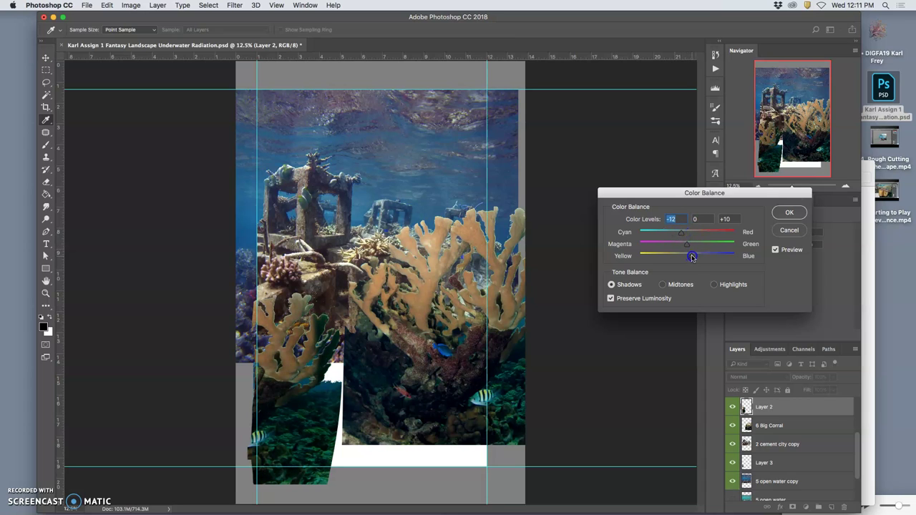
left_click(691, 257)
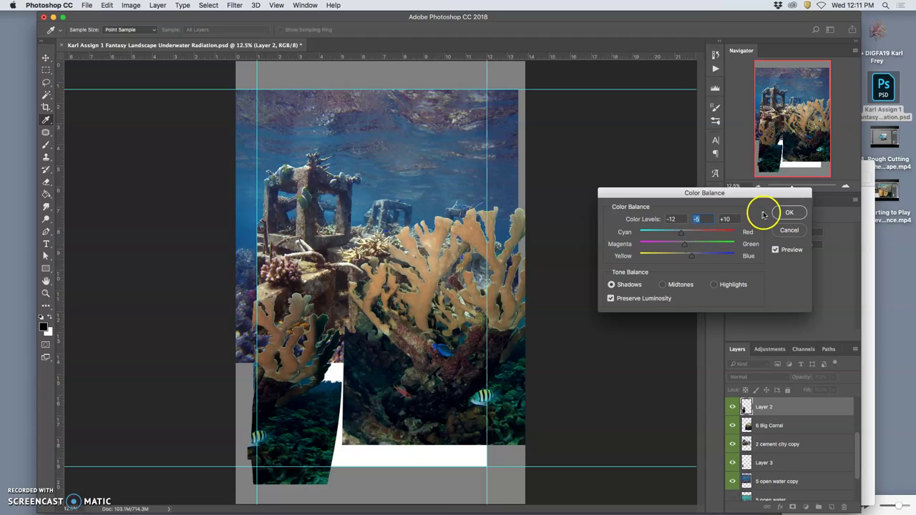
left_click(787, 212)
key("c")
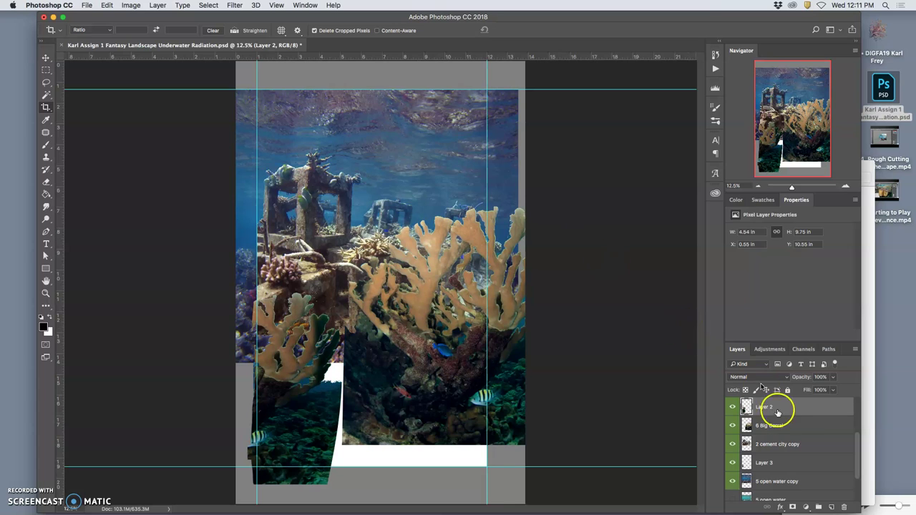
- Reveal the '4 close barrels' layer and make it the active layer
scroll(778, 414, "up", 2)
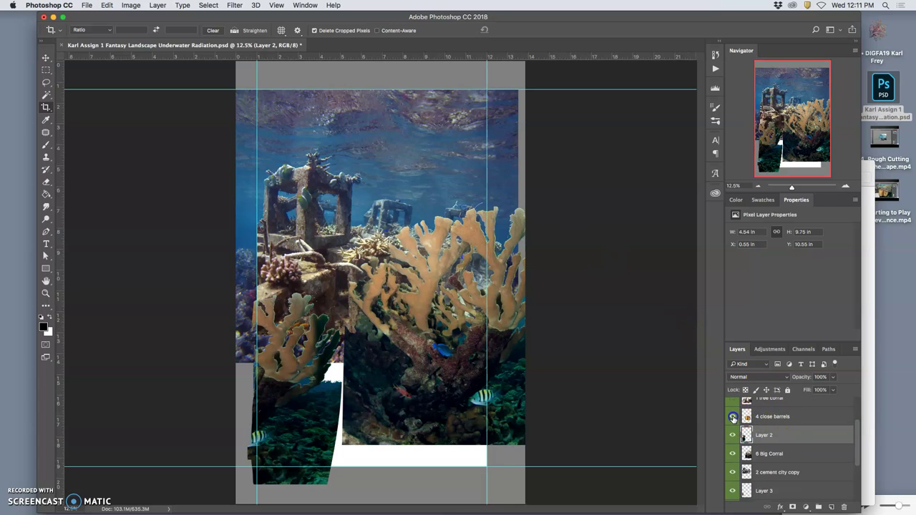
left_click(733, 417)
left_click(777, 419)
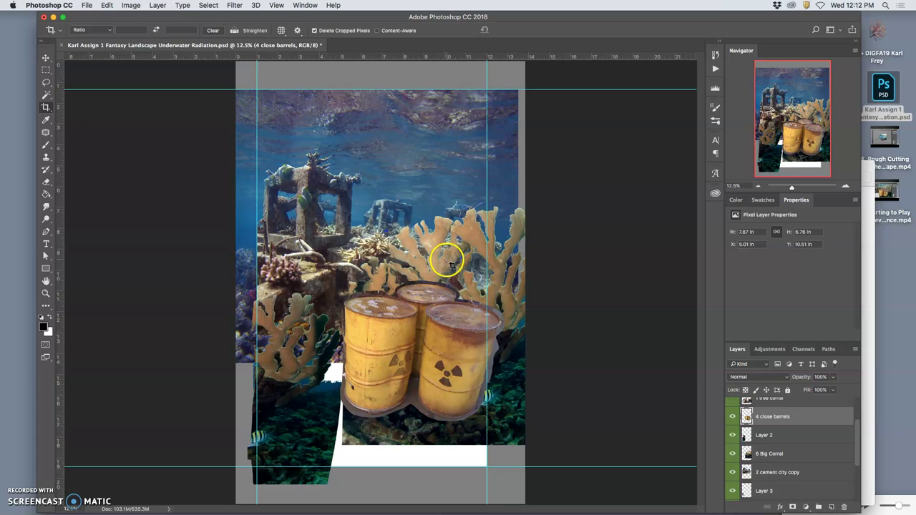
- Apply Levels to the barrels with midtone input 0.72 and output levels 2 to 227
left_click(135, 8)
mouse_move(146, 32)
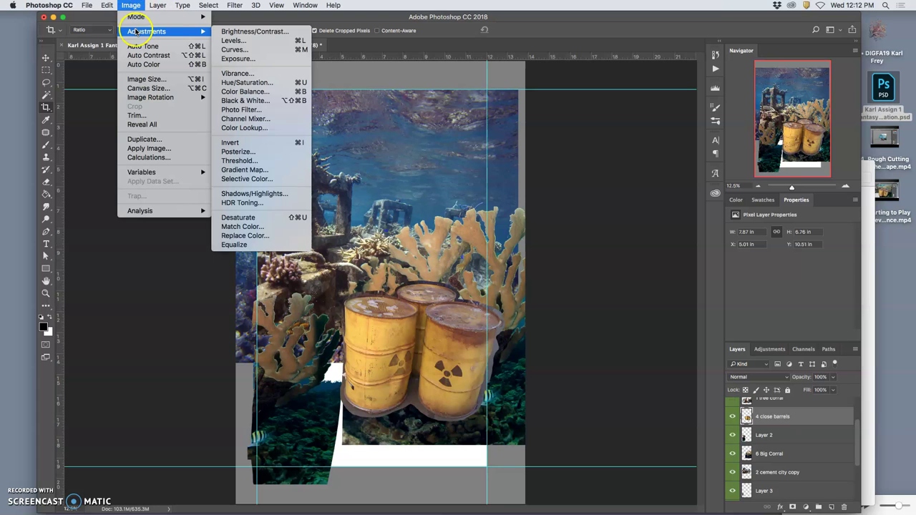
left_click(230, 40)
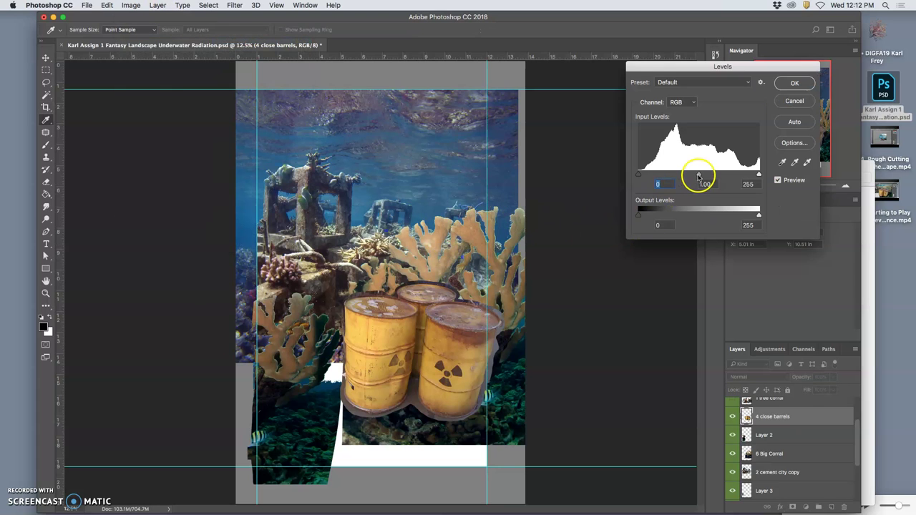
left_click_drag(699, 176, 711, 175)
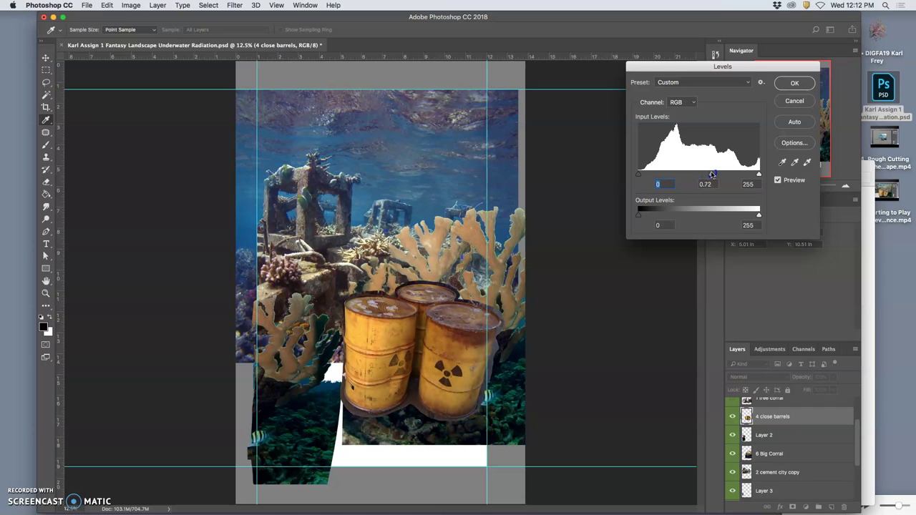
left_click(712, 176)
left_click(760, 215)
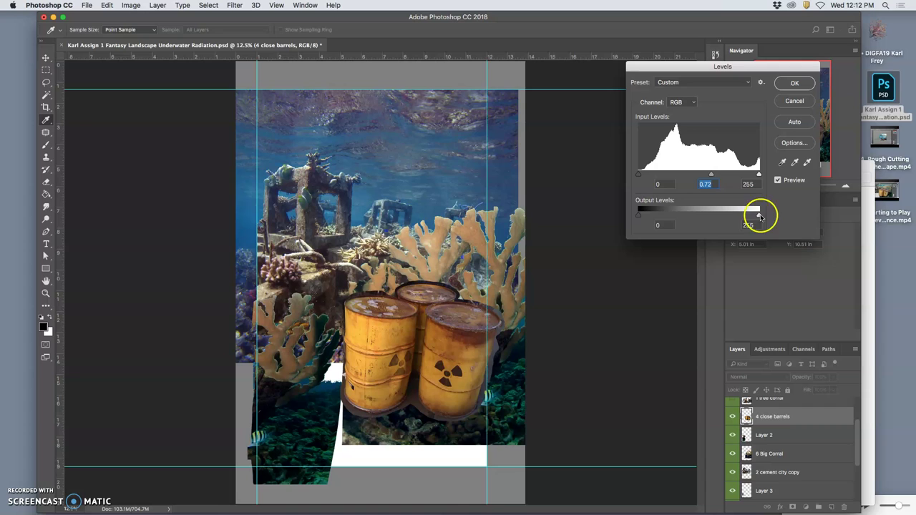
left_click_drag(760, 215, 748, 216)
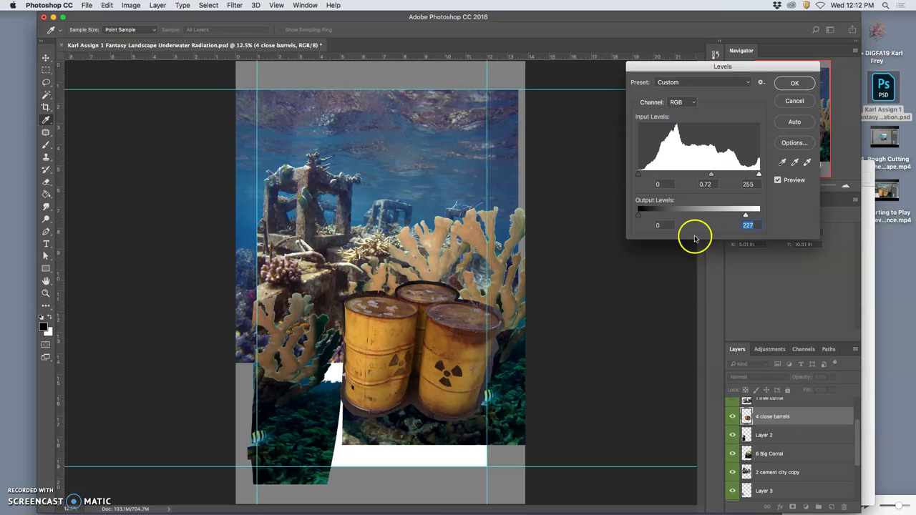
left_click_drag(638, 216, 639, 216)
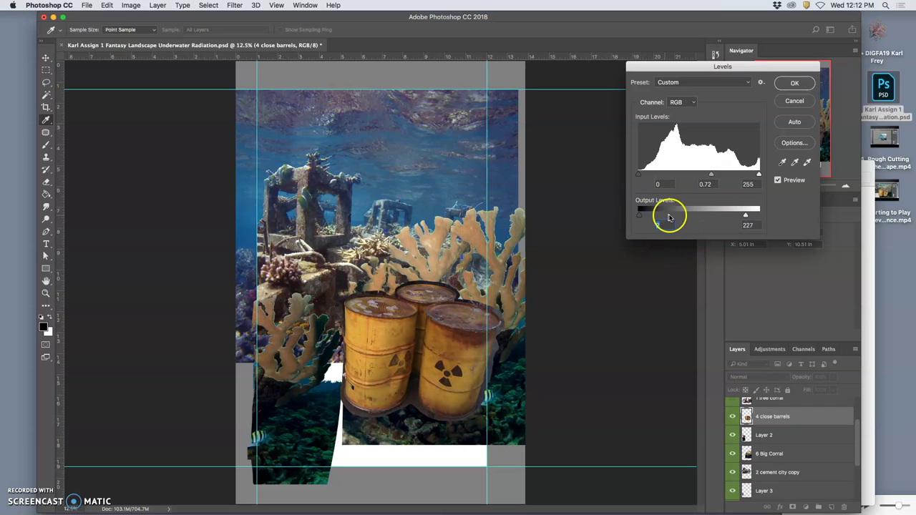
left_click(794, 87)
- In Color Balance, shift the barrels' midtones toward cyan and blue with a slight magenta nudge
key("c")
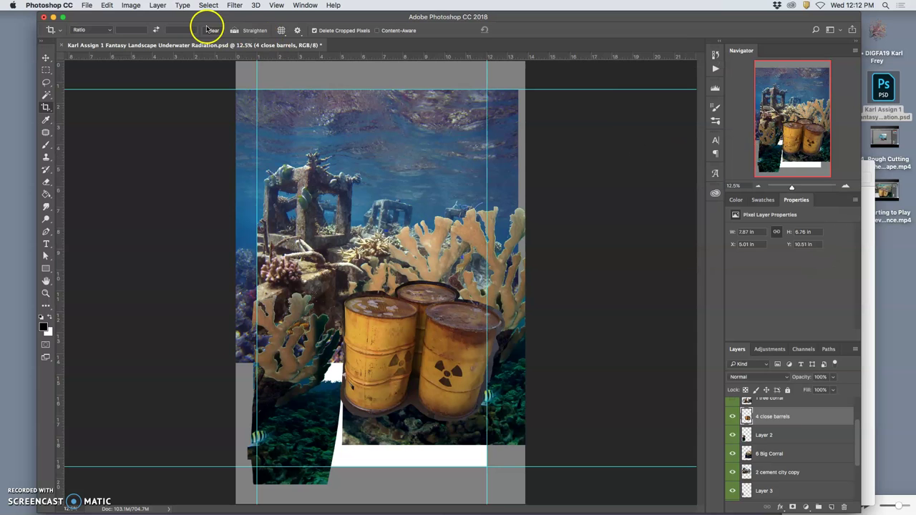
left_click(133, 6)
mouse_move(143, 31)
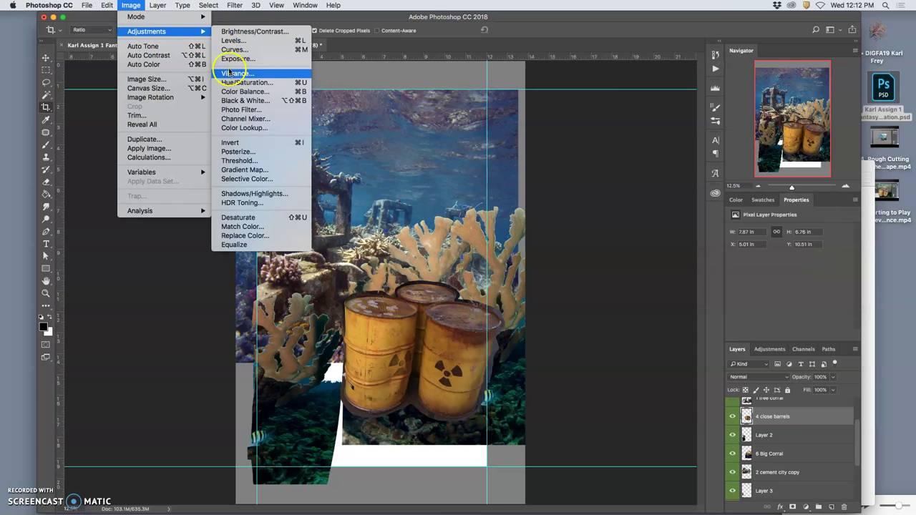
left_click(228, 92)
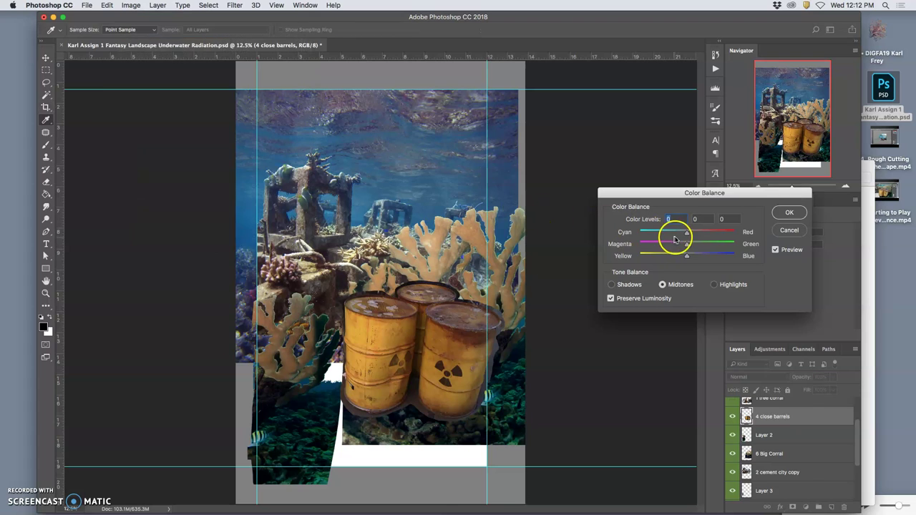
left_click_drag(688, 236, 679, 234)
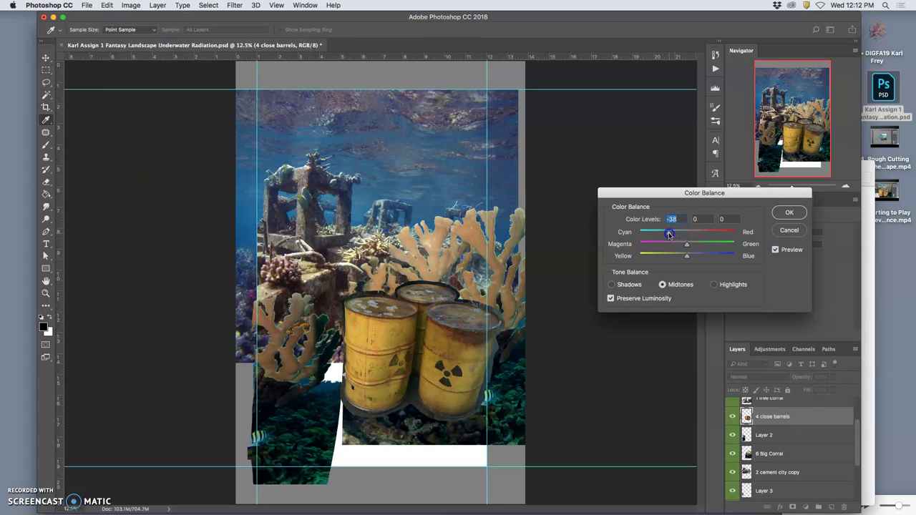
left_click_drag(689, 256, 702, 258)
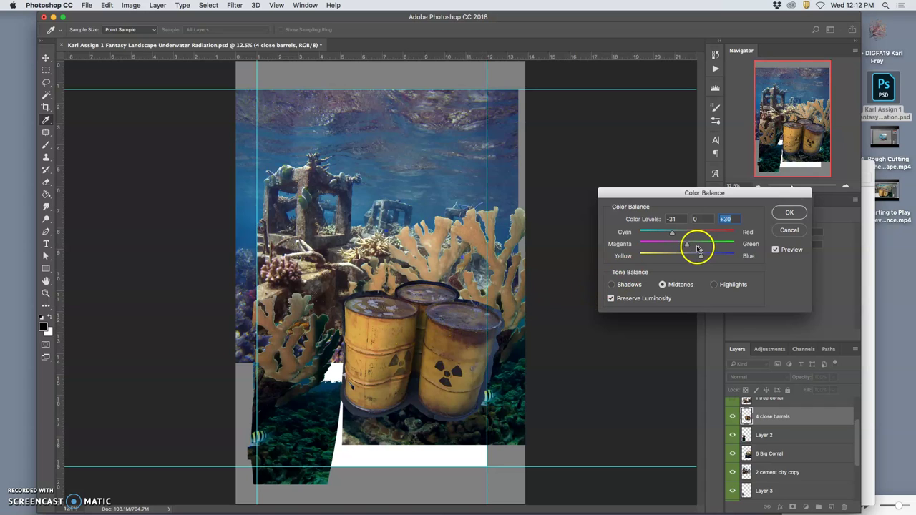
mouse_move(688, 247)
left_mouse_down()
mouse_move(697, 246)
mouse_move(688, 246)
left_mouse_up()
- Set highlights to +12, 0, -6 and shadows to -12, 0, +8, apply, then compare
left_click(713, 284)
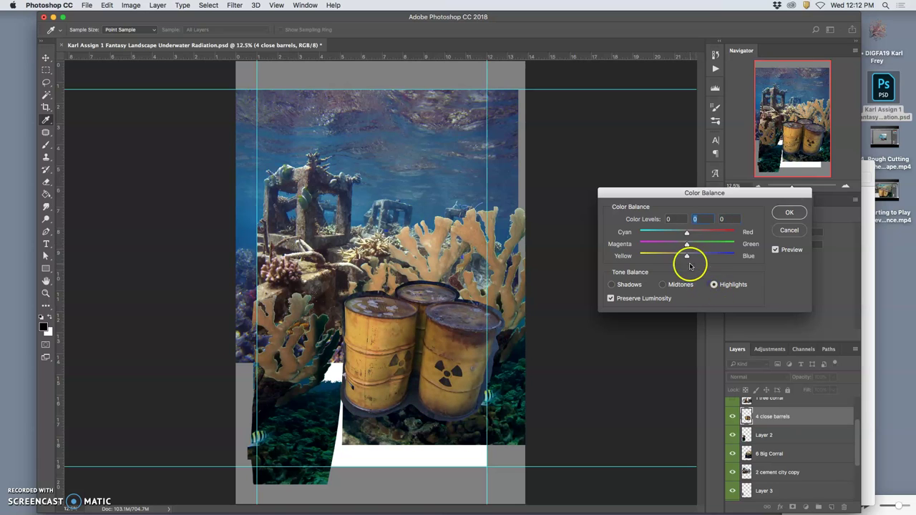
left_click_drag(688, 257, 685, 256)
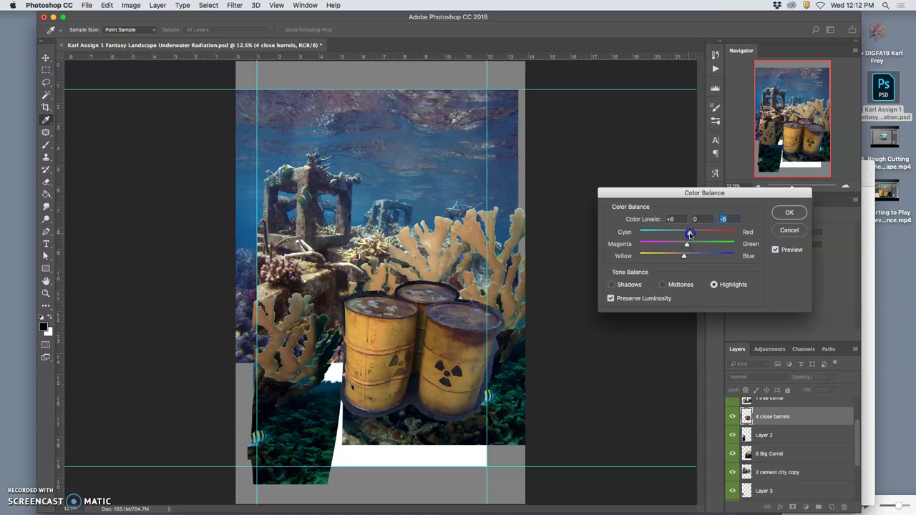
left_click(612, 284)
left_click_drag(687, 233, 693, 257)
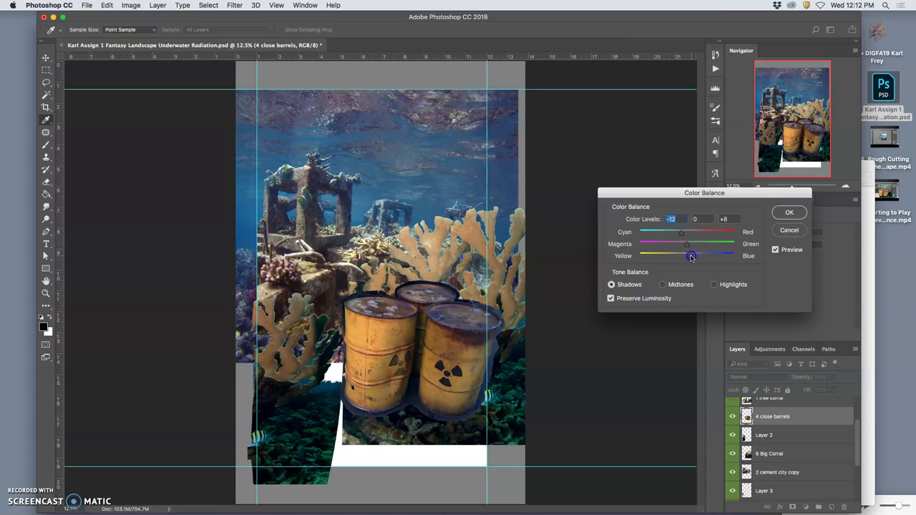
left_click(789, 213)
key("c")
key("super+z")
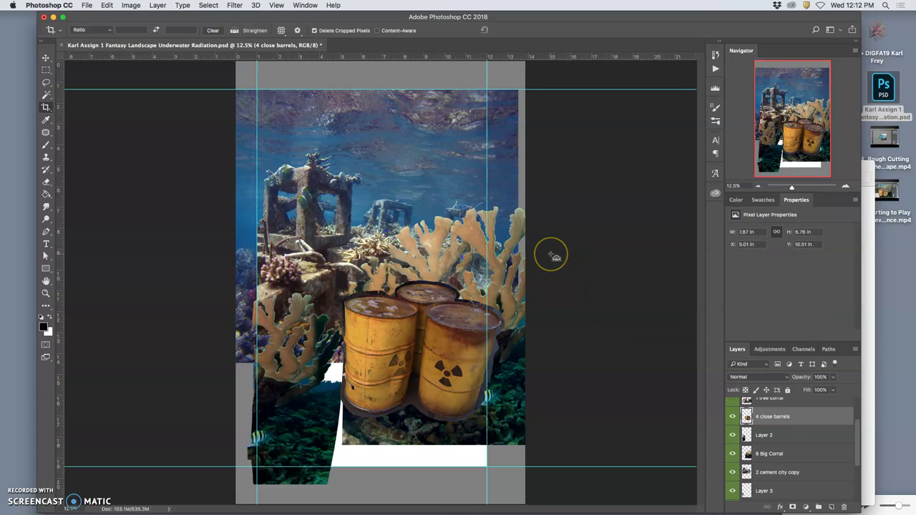
key("super+z")
key("super+z")
key("super+z")
key("super+z")
key("super+z")
key("super+z")
key("super+z")
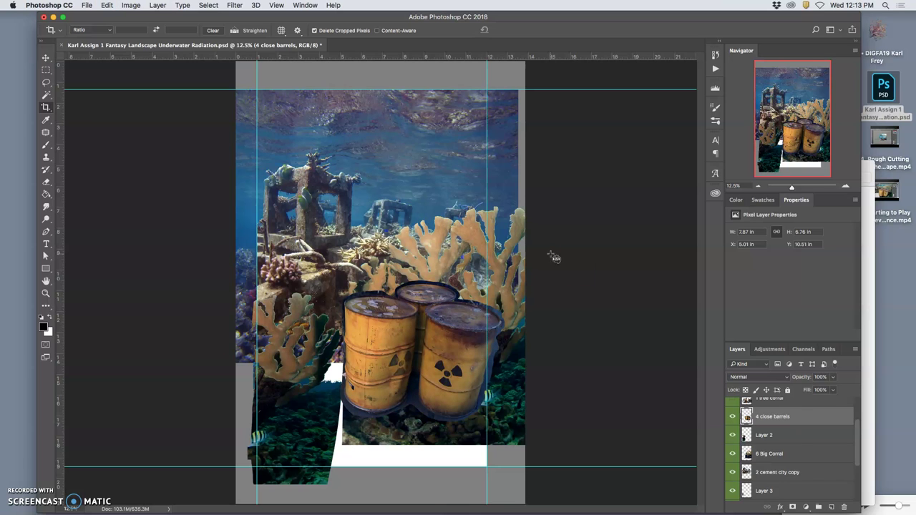
left_click_drag(808, 408, 735, 436)
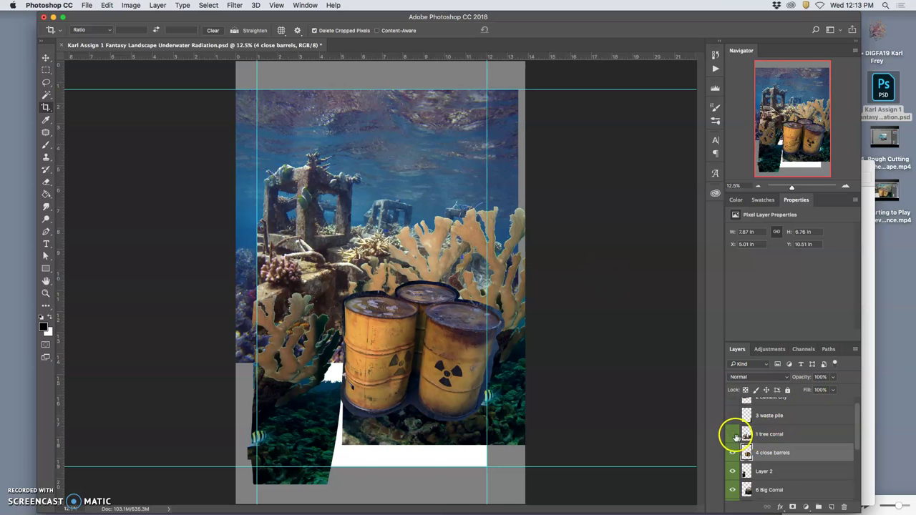
- Show and select the '1 tree corral' layer, then apply Levels with the midtone input at 0.91
left_click(732, 434)
left_click(776, 435)
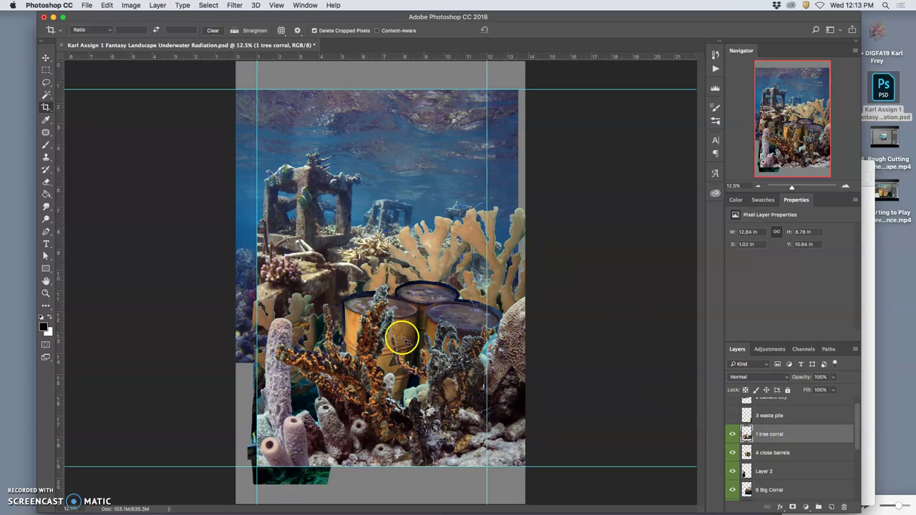
left_click(131, 5)
mouse_move(147, 31)
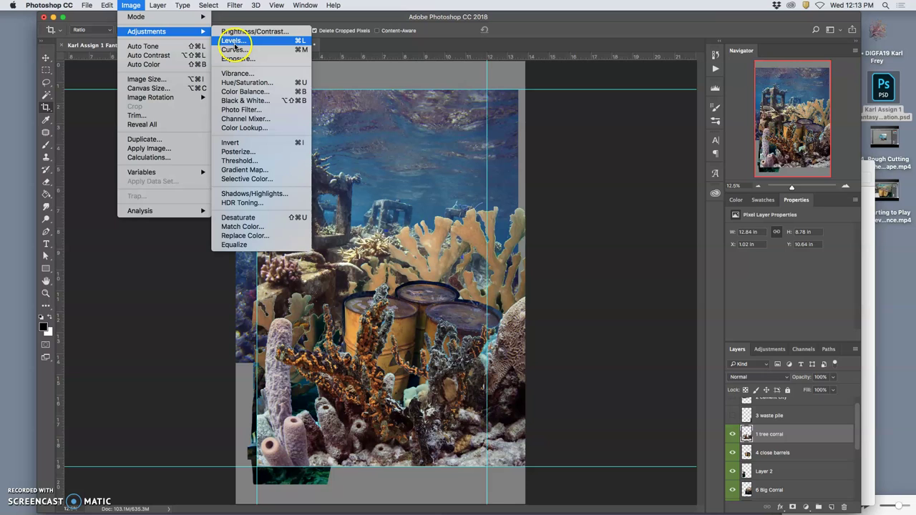
left_click(235, 45)
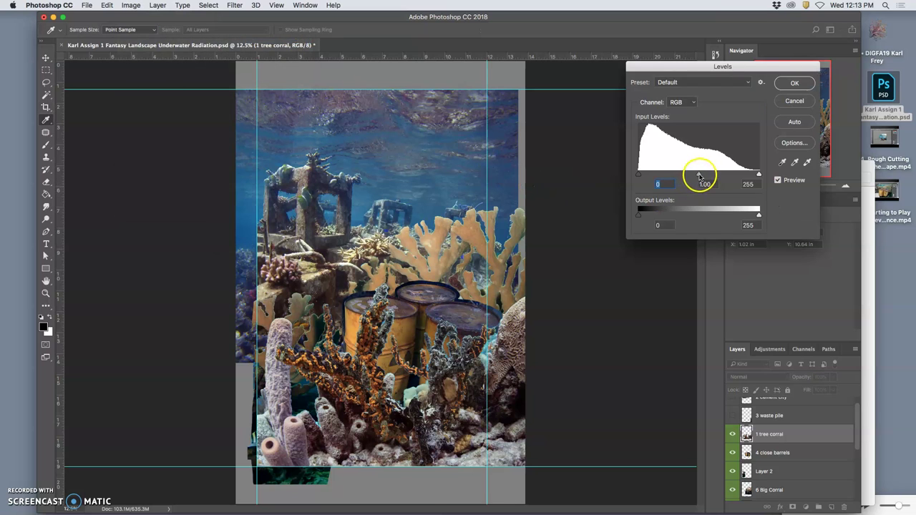
left_click_drag(700, 176, 704, 176)
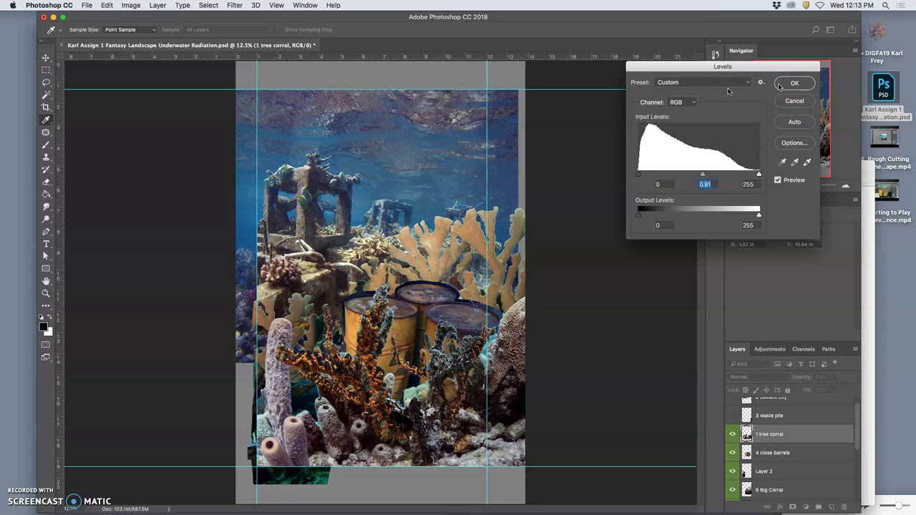
key("Return")
left_click(131, 6)
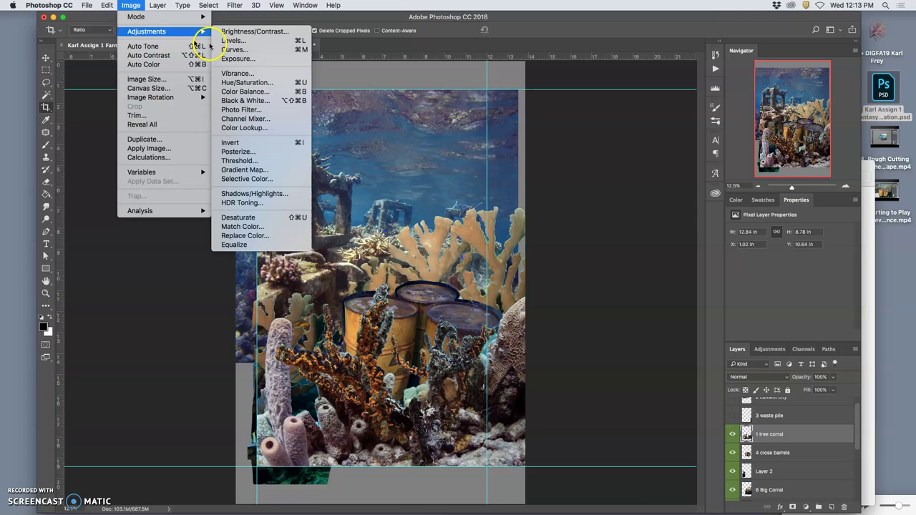
- Apply Color Balance to the tree coral: highlights +11, 0, -10 and shadows -11, 0, +12
left_click(245, 91)
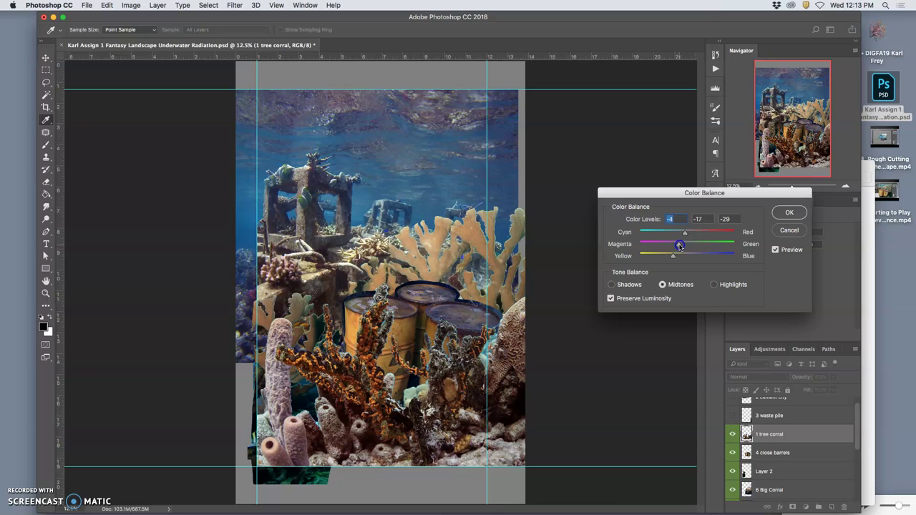
left_click(714, 284)
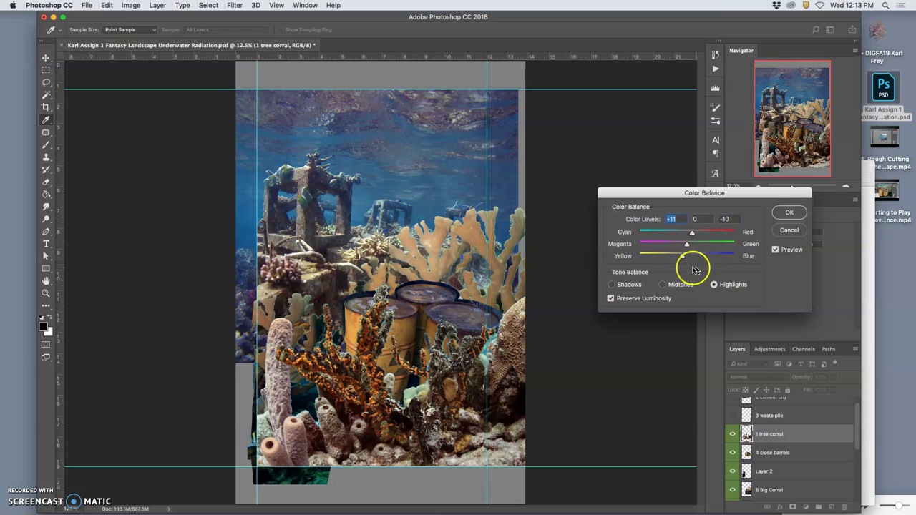
left_click(613, 284)
left_click(686, 237)
mouse_move(686, 237)
left_mouse_down()
mouse_move(695, 257)
mouse_move(683, 236)
left_mouse_up()
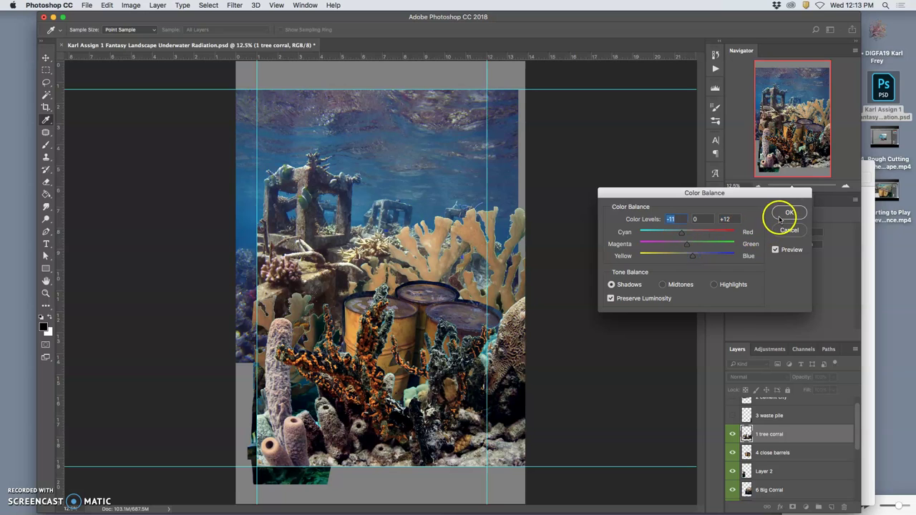
key("Return")
key("c")
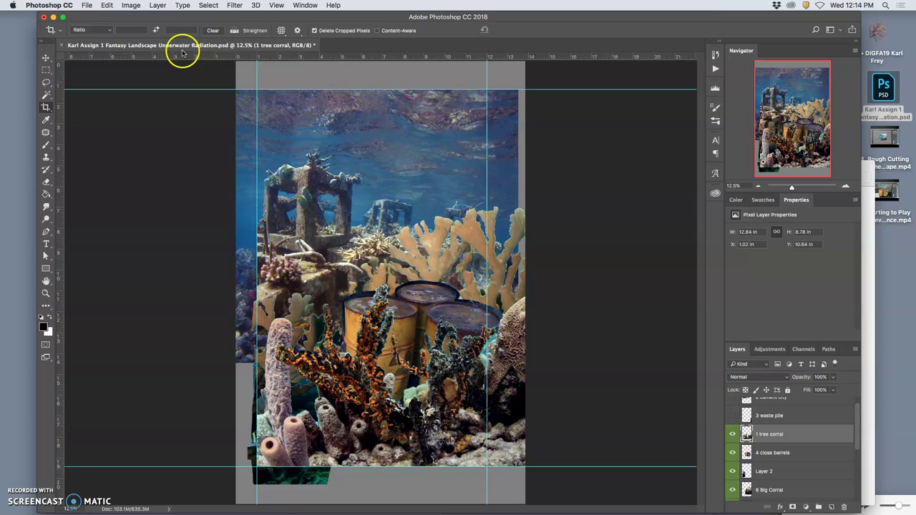
- Apply Hue/Saturation to the tree coral with Hue +5 and Saturation +28
left_click(130, 6)
left_click_drag(133, 28, 233, 87)
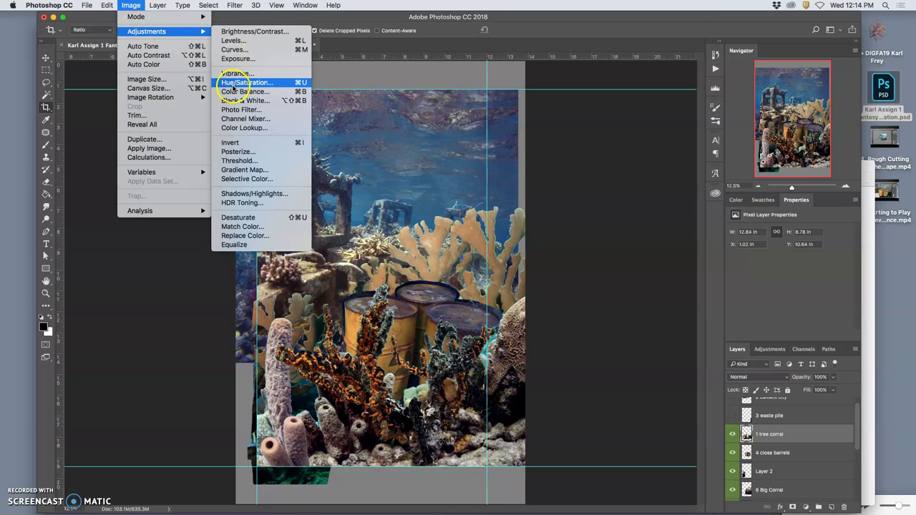
left_click(233, 86)
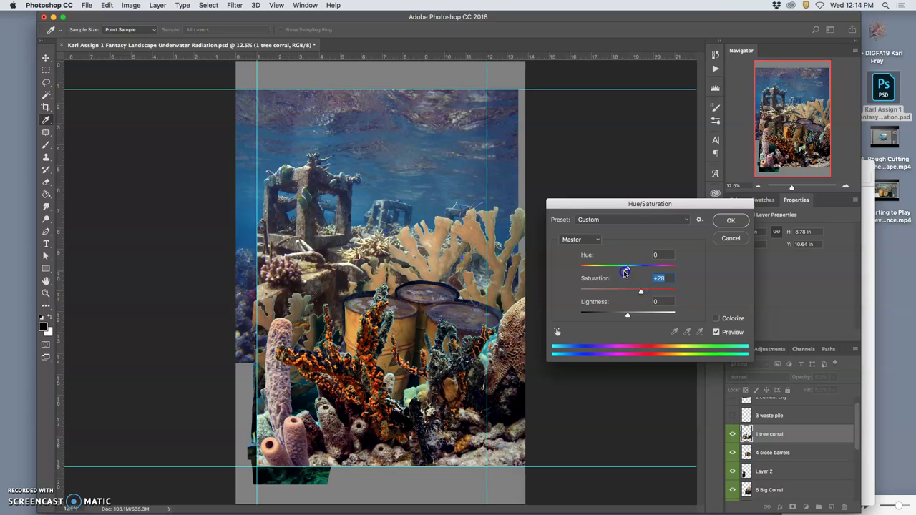
mouse_move(628, 270)
left_mouse_down()
mouse_move(618, 270)
mouse_move(627, 271)
left_mouse_up()
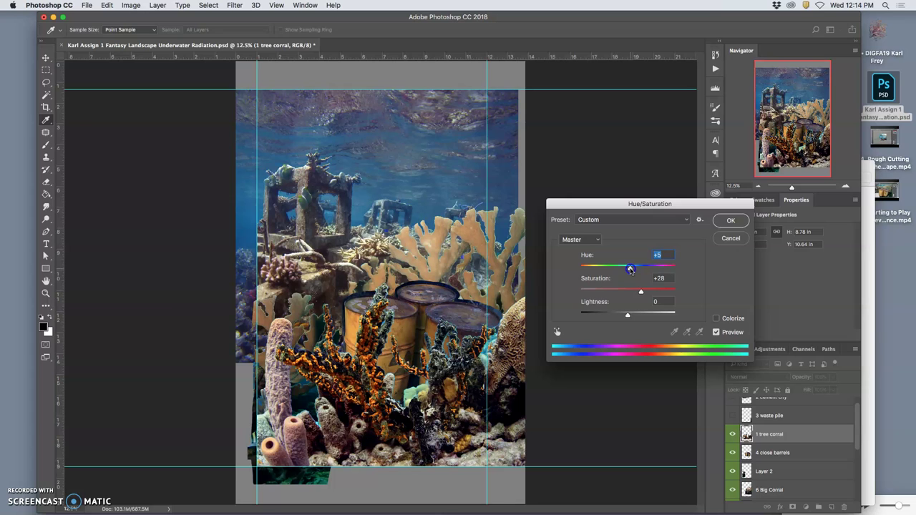
left_click(731, 220)
key("c")
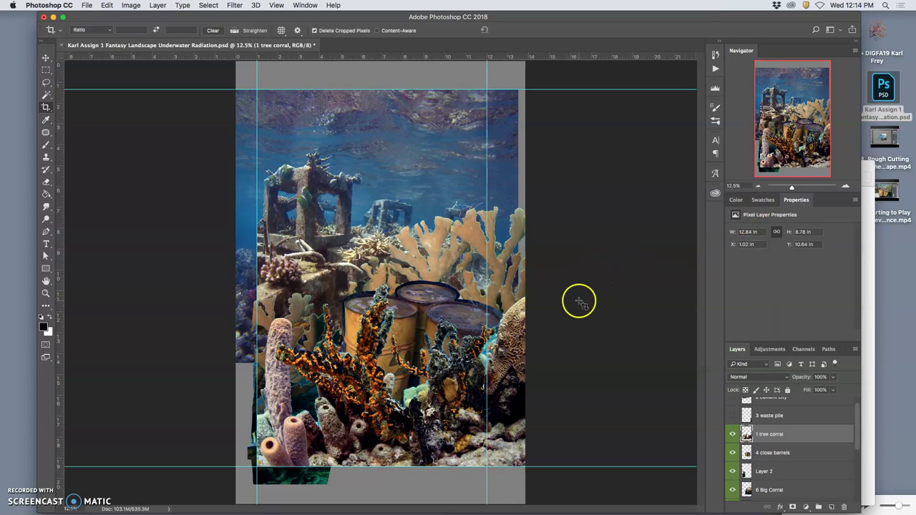
- Reapply Hue/Saturation to the tree coral, lowering Saturation to -24, then select '4 close barrels'
left_click(131, 5)
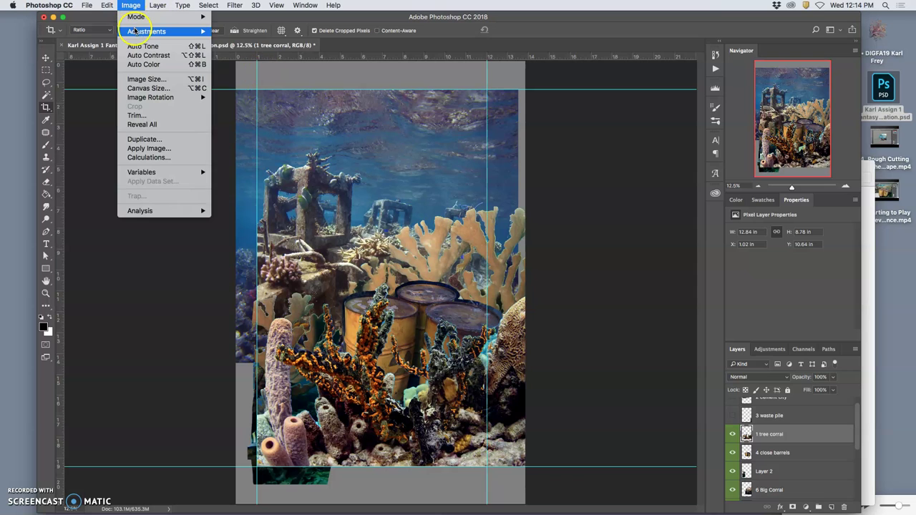
mouse_move(144, 30)
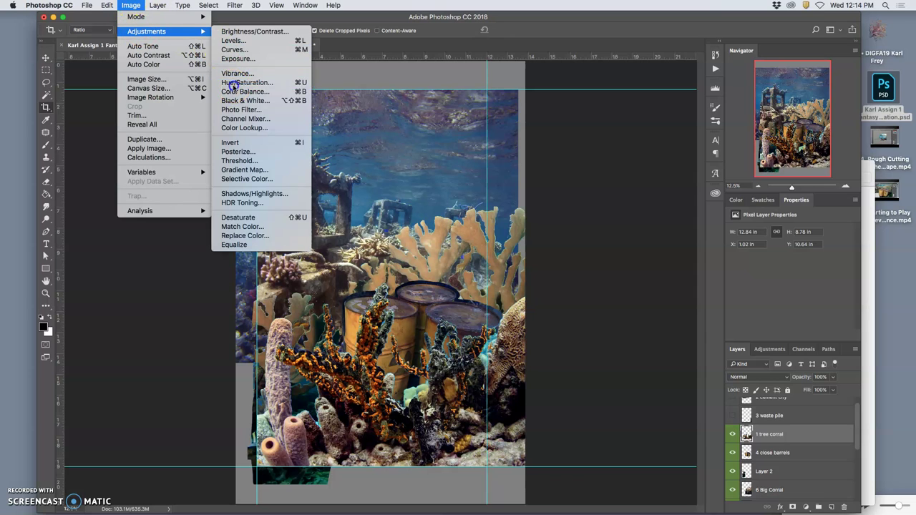
left_click(245, 82)
left_click_drag(629, 292, 625, 294)
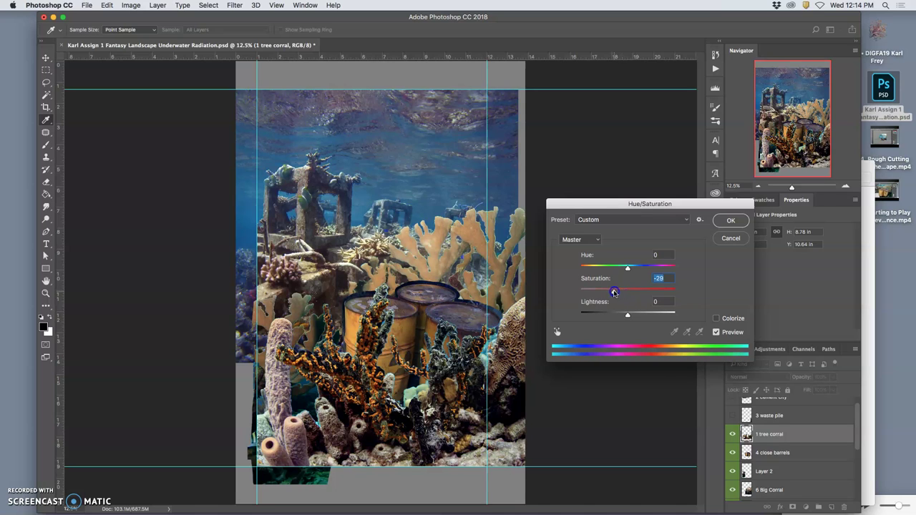
left_click(719, 225)
key("c")
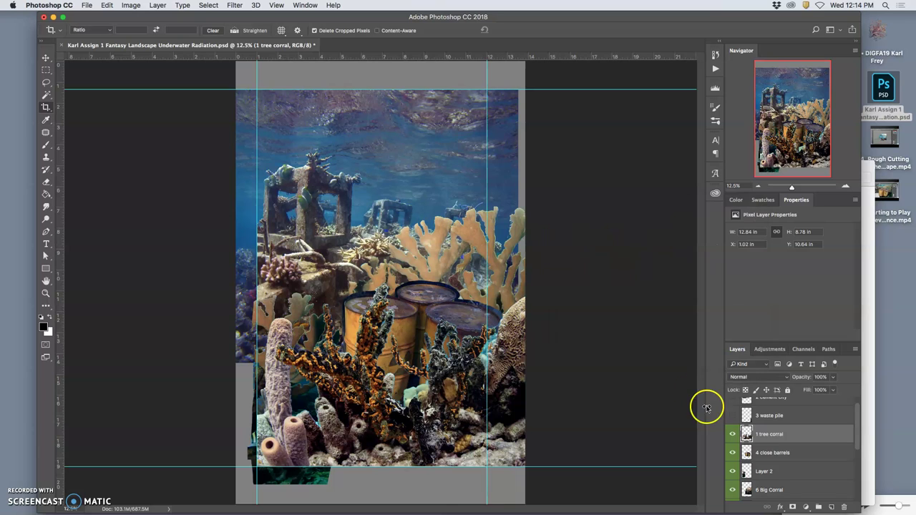
left_click(745, 453)
- Toggle '4 close barrels' to compare, then apply Hue/Saturation with Hue +11 and Saturation +14
left_click(733, 453)
left_click(733, 453)
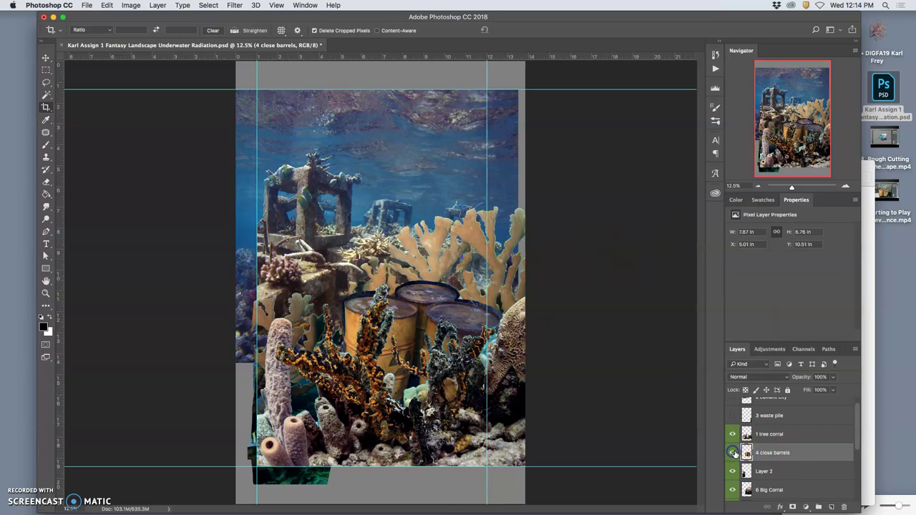
left_click(131, 5)
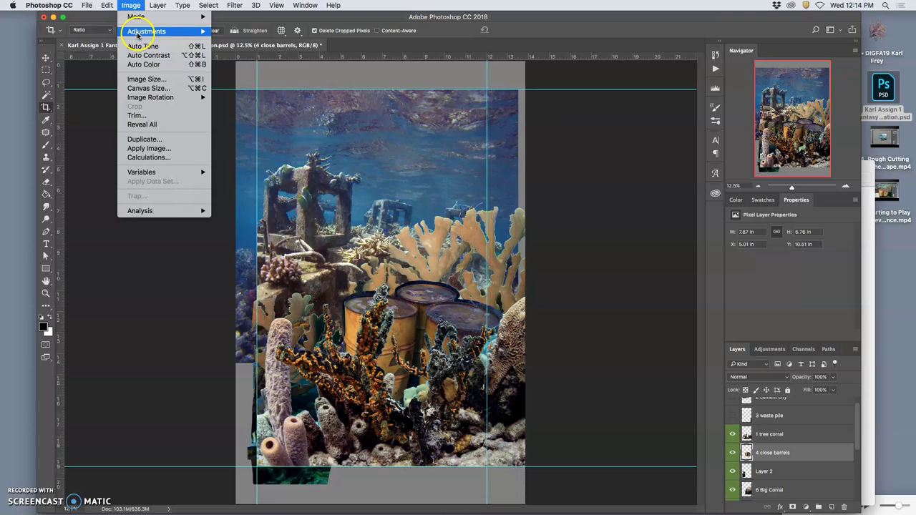
mouse_move(157, 32)
left_click(228, 83)
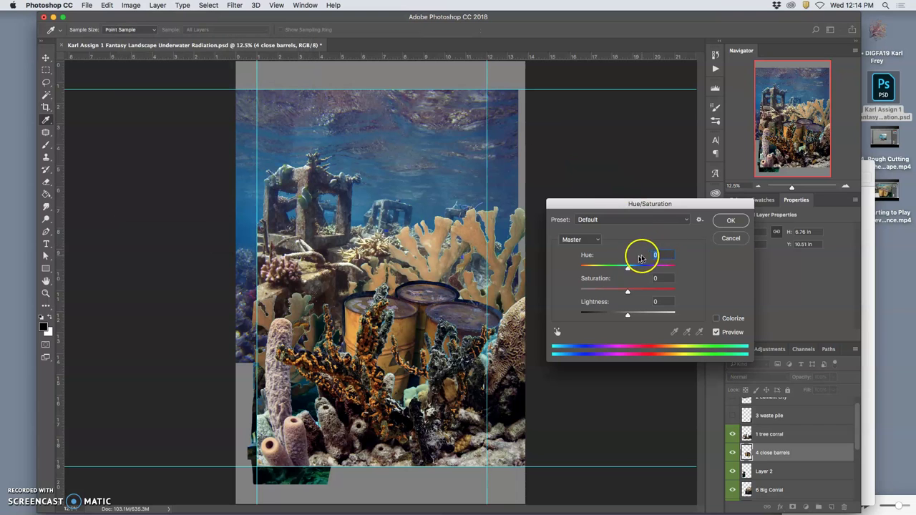
left_click_drag(630, 270, 632, 270)
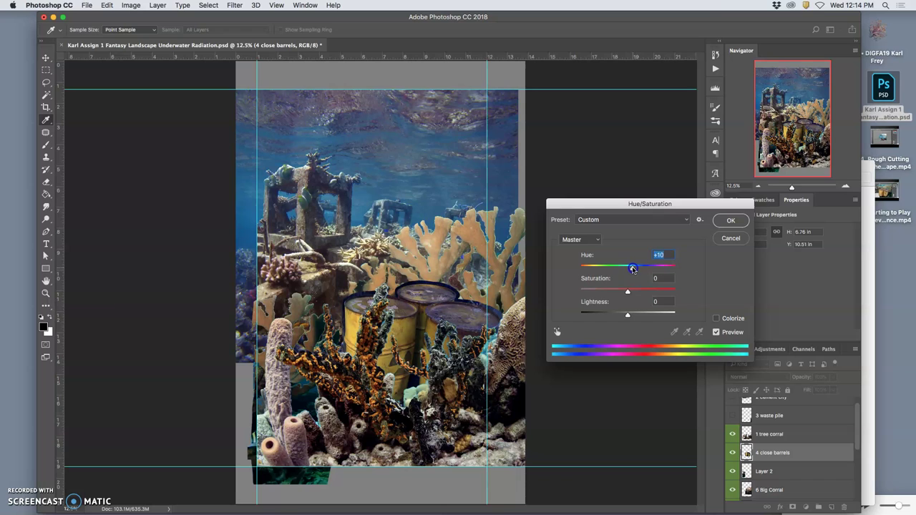
left_click_drag(632, 268, 632, 269)
left_click(628, 294)
left_click_drag(642, 295, 652, 296)
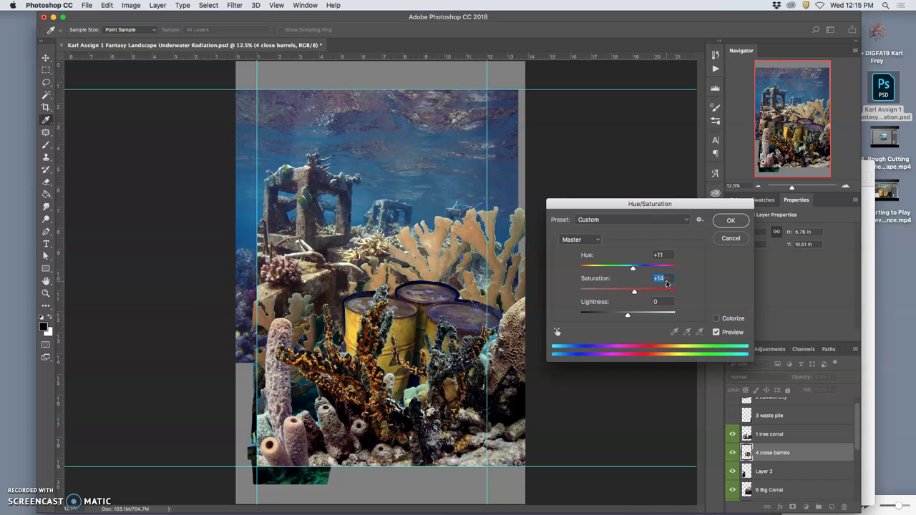
left_click(730, 221)
key("c")
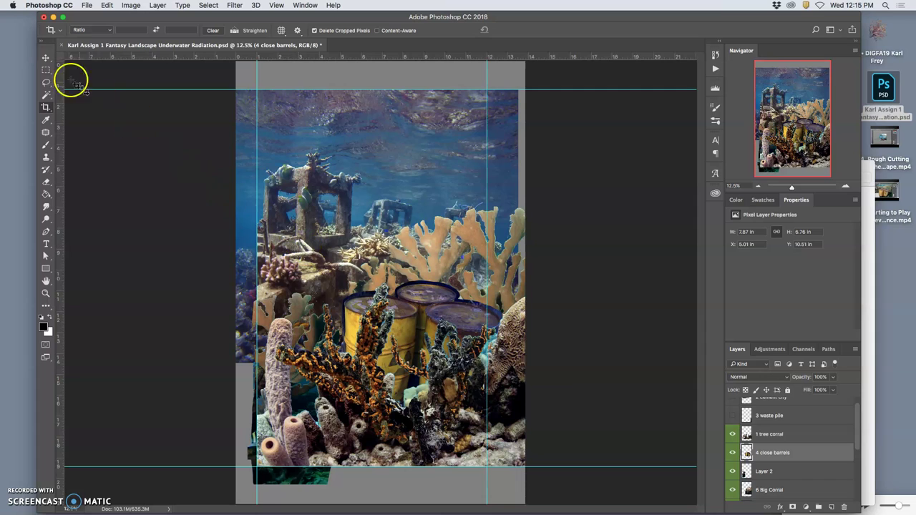
- Select Layer 2, move its coral up about 0.39 in to Y 10.16 in, then hide it
left_click_drag(745, 450, 747, 467)
left_click(732, 469)
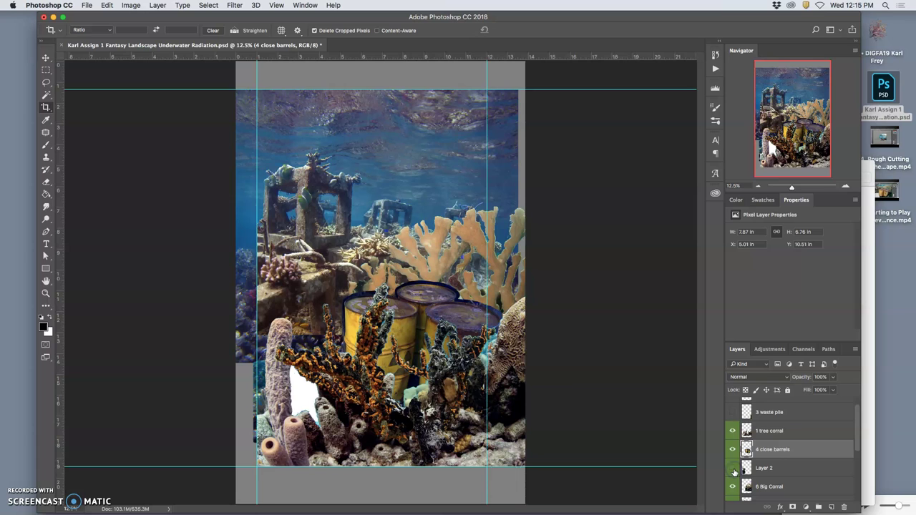
left_click(733, 469)
left_click(764, 469)
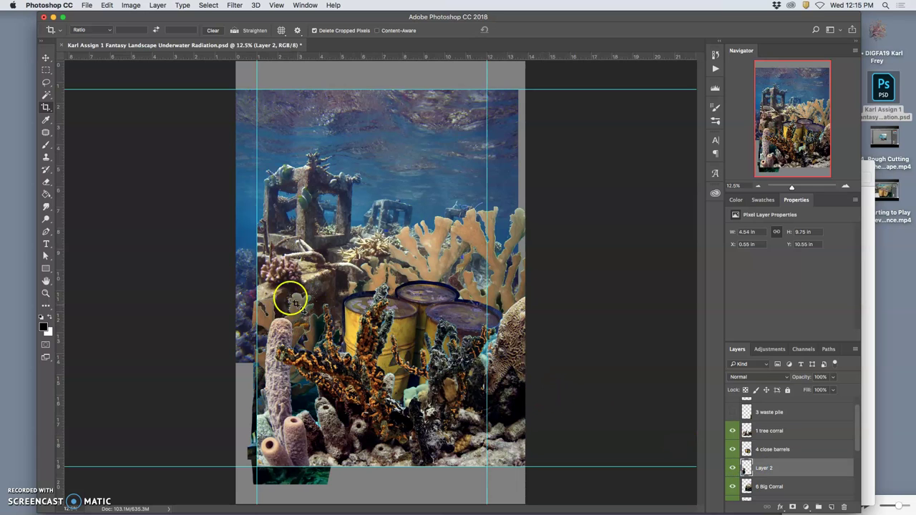
left_click(46, 57)
left_click_drag(331, 269, 301, 295)
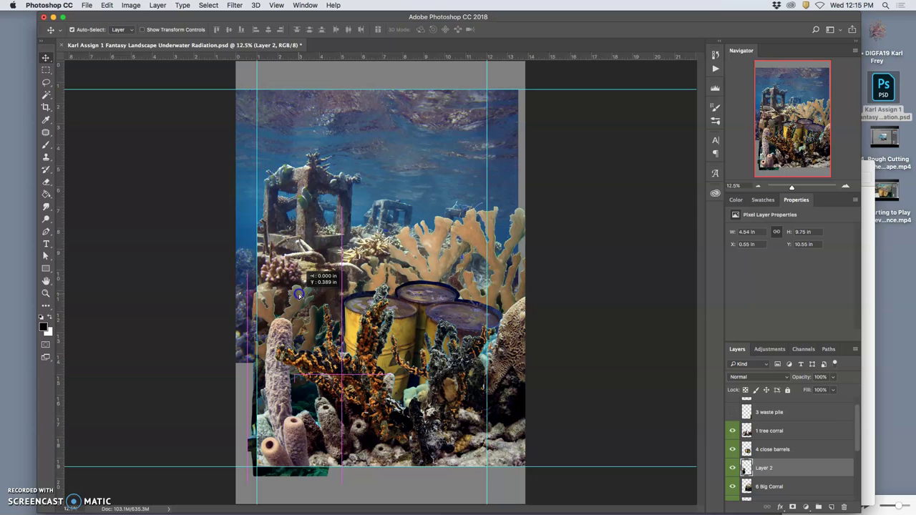
left_click(731, 468)
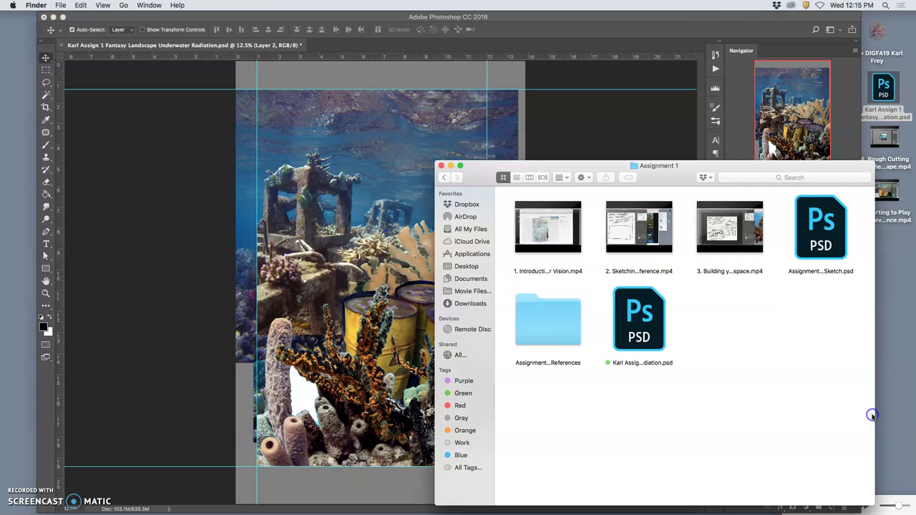
- Open the Fantasy Landscape References folder, preview 09-Lizard013.jpg, and close the preview
left_click(871, 420)
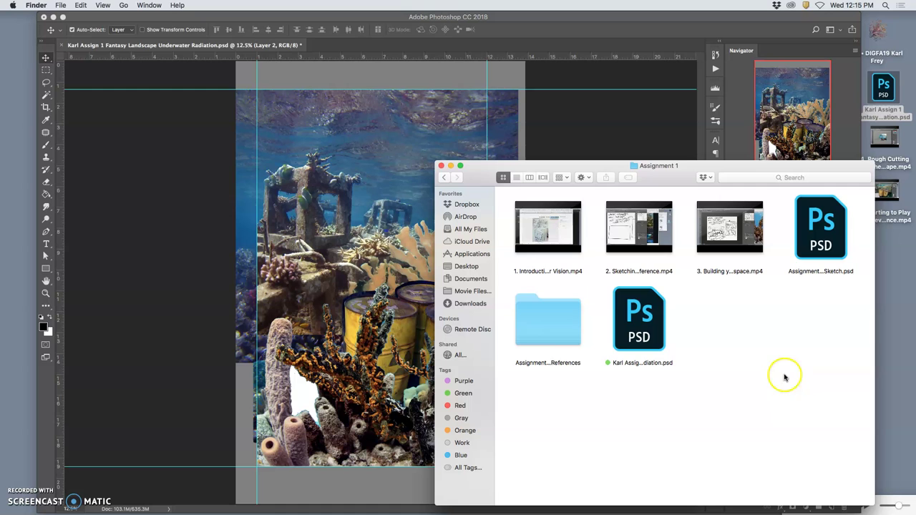
double_click(544, 312)
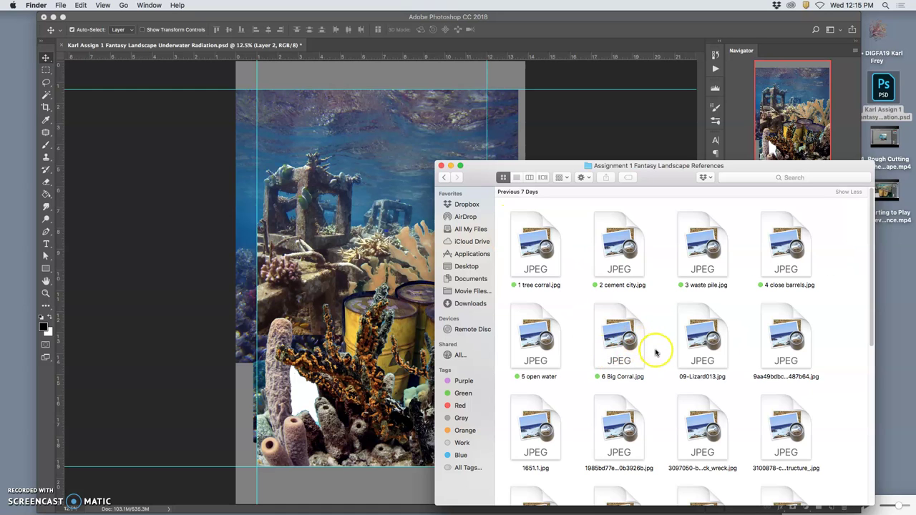
scroll(655, 353, "down", 2)
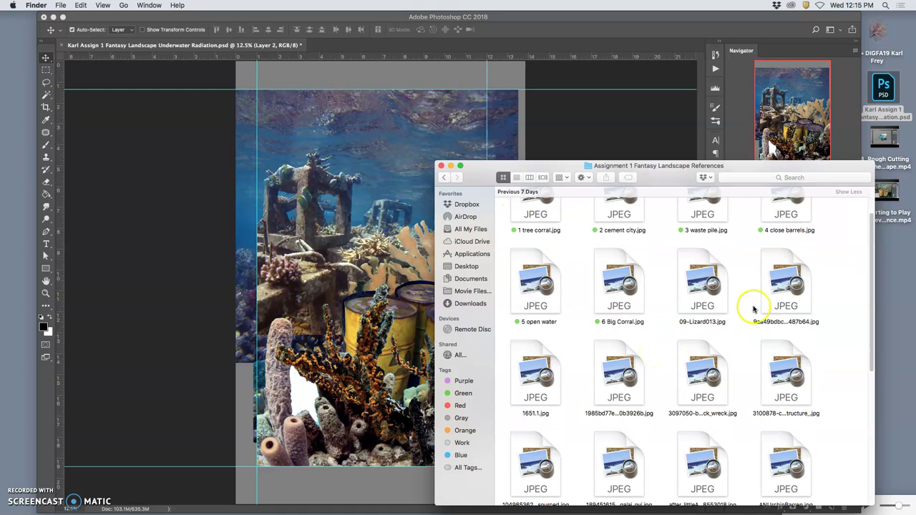
double_click(718, 299)
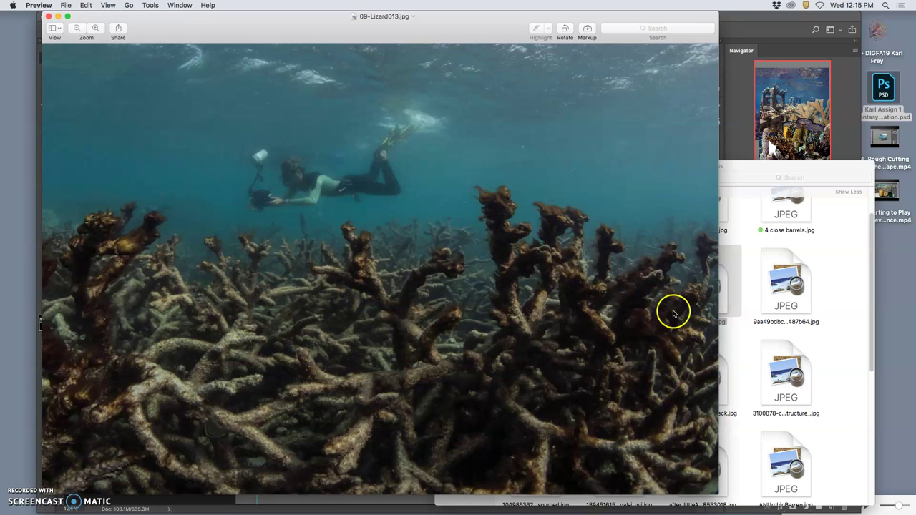
left_click(48, 16)
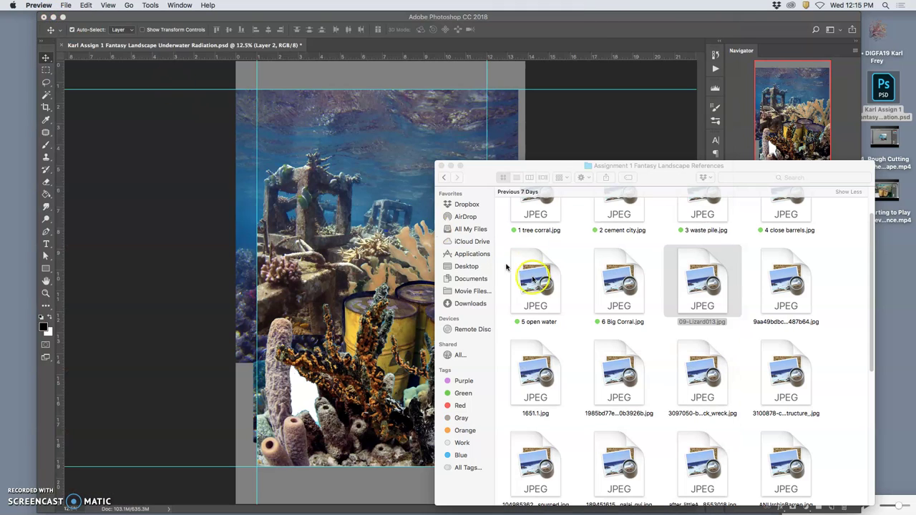
- Drag 09-Lizard013.jpg onto the canvas, scale it to 17.823 × 13.34 in, and shift it left and up
left_click(704, 290)
left_click_drag(704, 290, 312, 285)
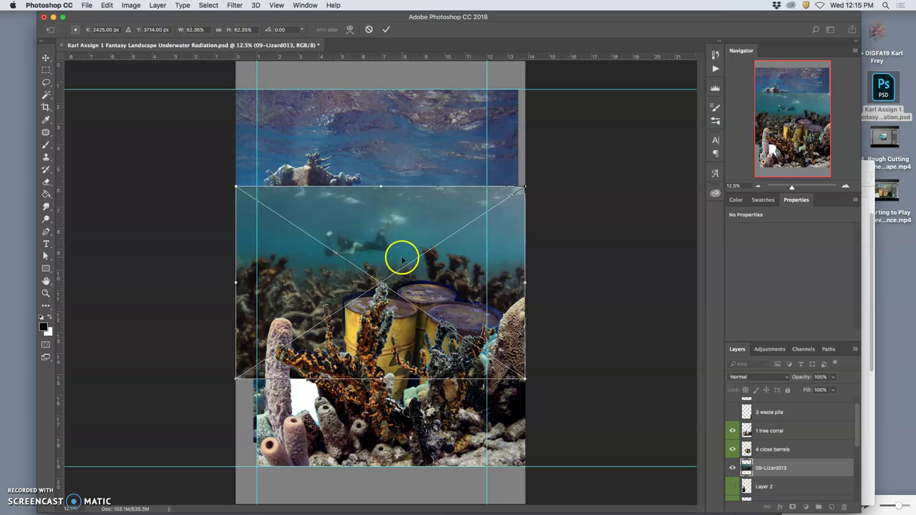
left_click_drag(401, 255, 221, 250)
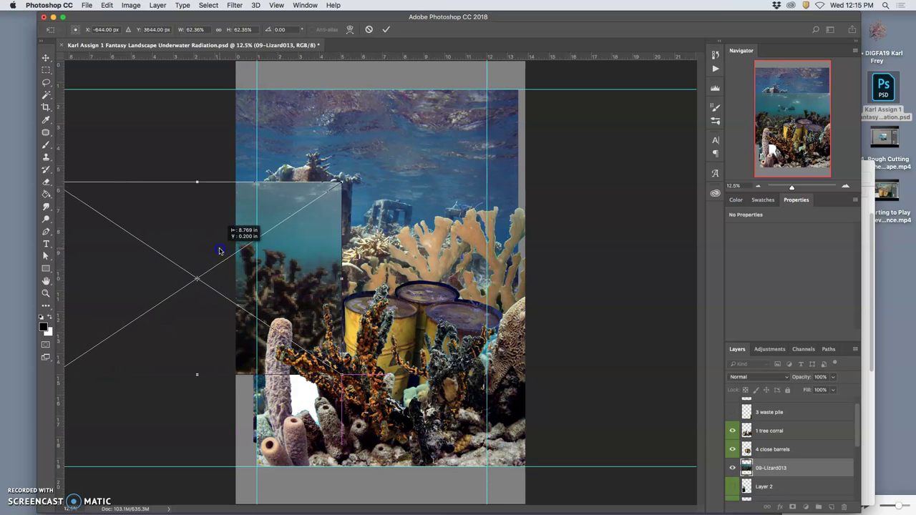
left_click_drag(350, 372, 423, 466)
left_click_drag(383, 368, 336, 323)
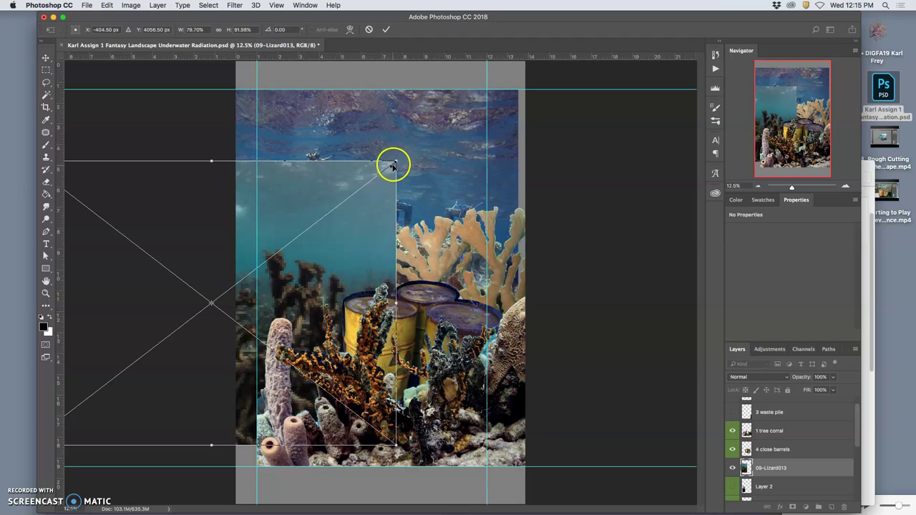
left_click_drag(395, 162, 398, 168)
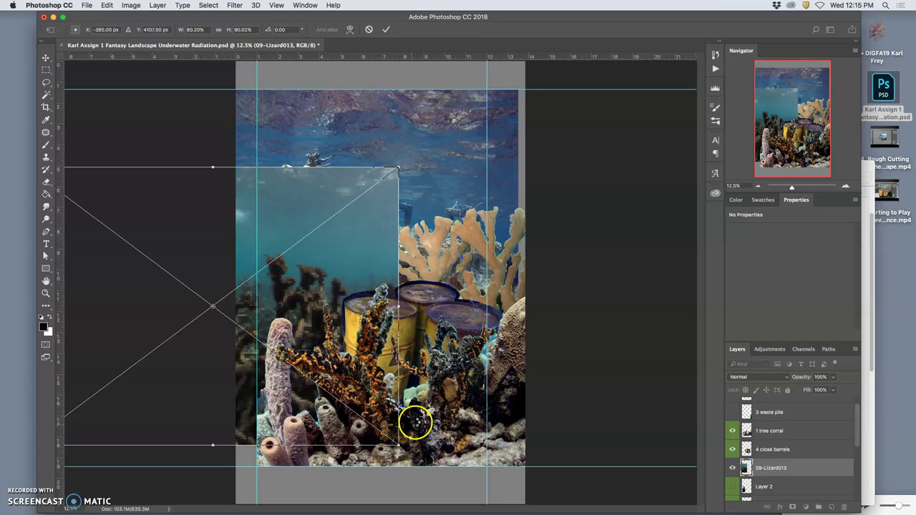
key("Return")
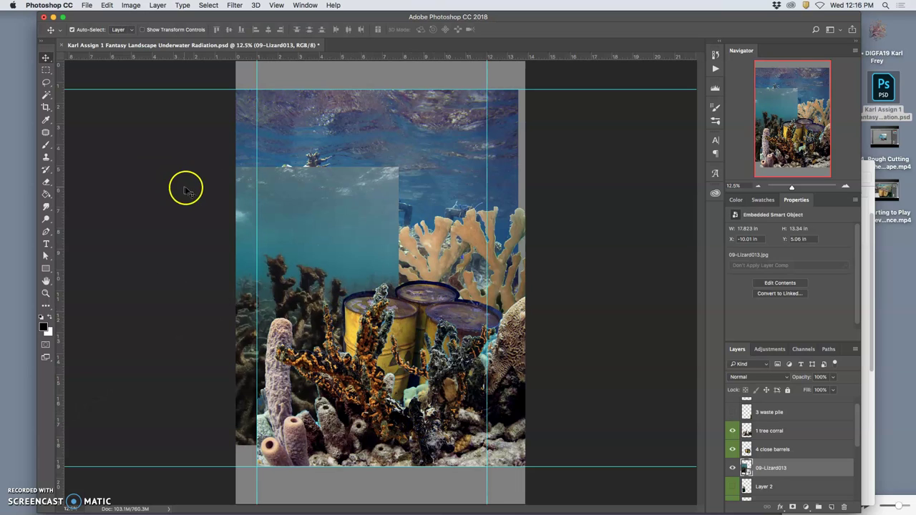
- Rasterize the 09-Lizard013 layer and erase a lassoed washed-out water area from it
right_click(781, 471)
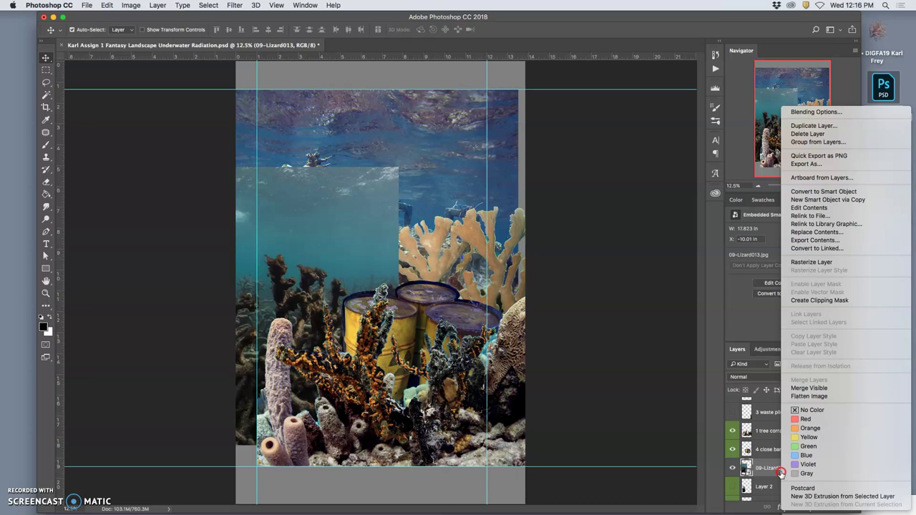
left_click(801, 263)
left_click(46, 95)
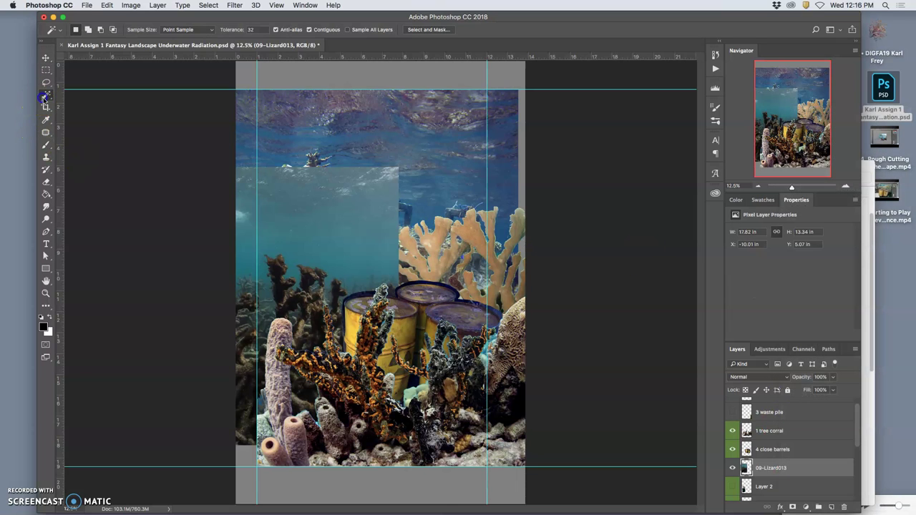
left_click(357, 259)
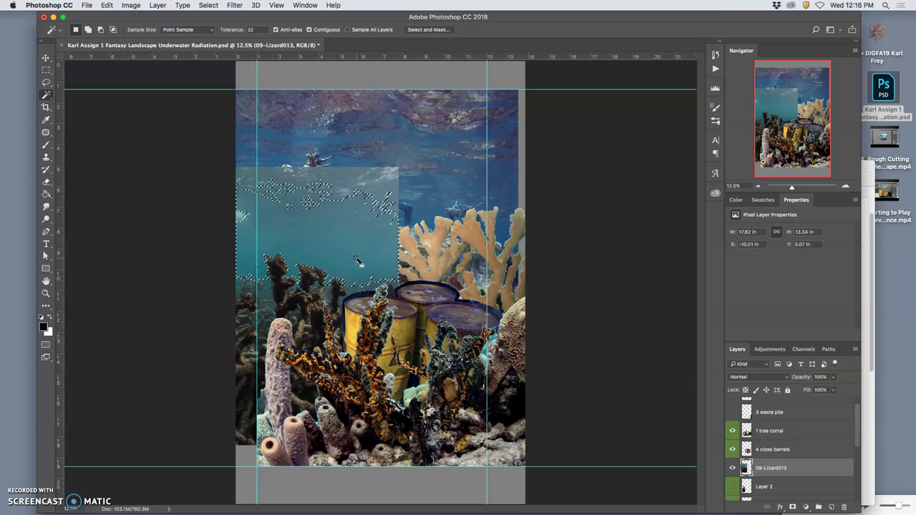
left_click(251, 192)
left_click(46, 82)
left_click(343, 160)
mouse_move(421, 213)
left_mouse_down()
mouse_move(333, 240)
mouse_move(229, 245)
mouse_move(180, 179)
mouse_move(302, 138)
mouse_move(471, 185)
left_mouse_up()
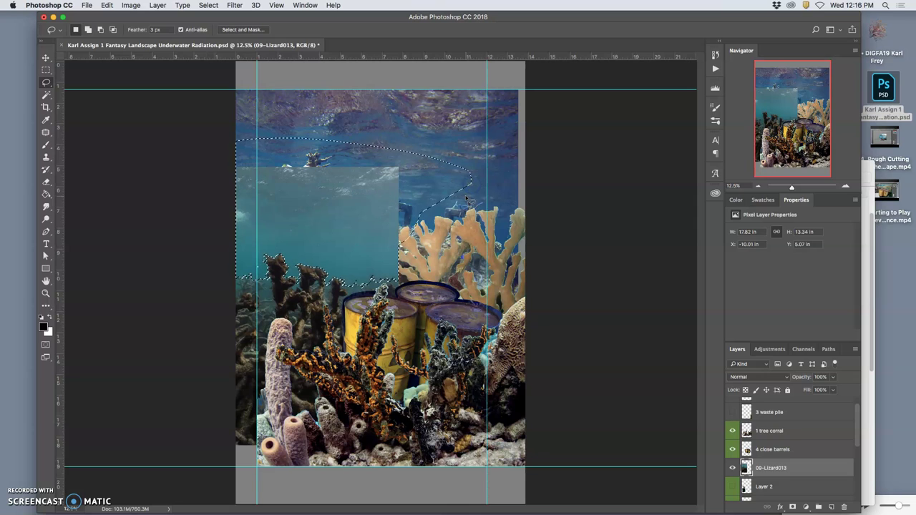
key("Delete")
key("super+d")
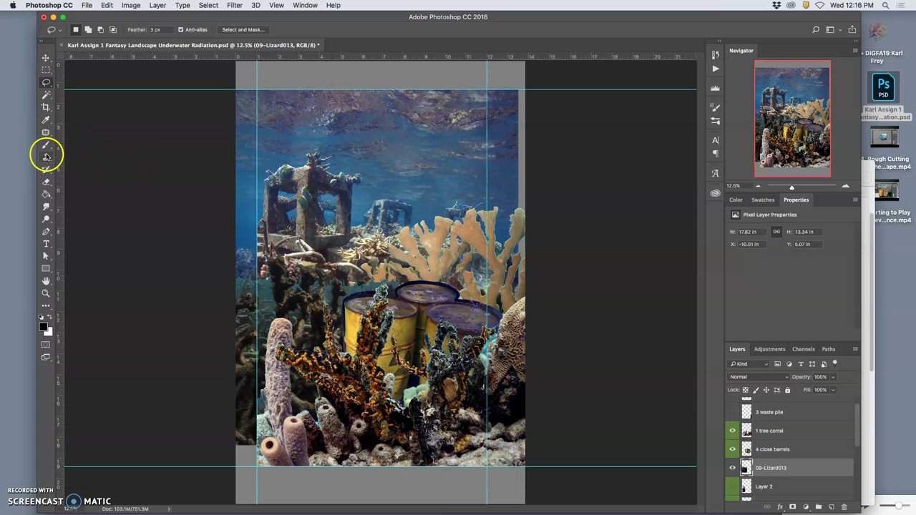
- Zoom to 33.3% and delete the teal water behind the ruins with Magic Wand selections
left_click(46, 94)
key("super+plus")
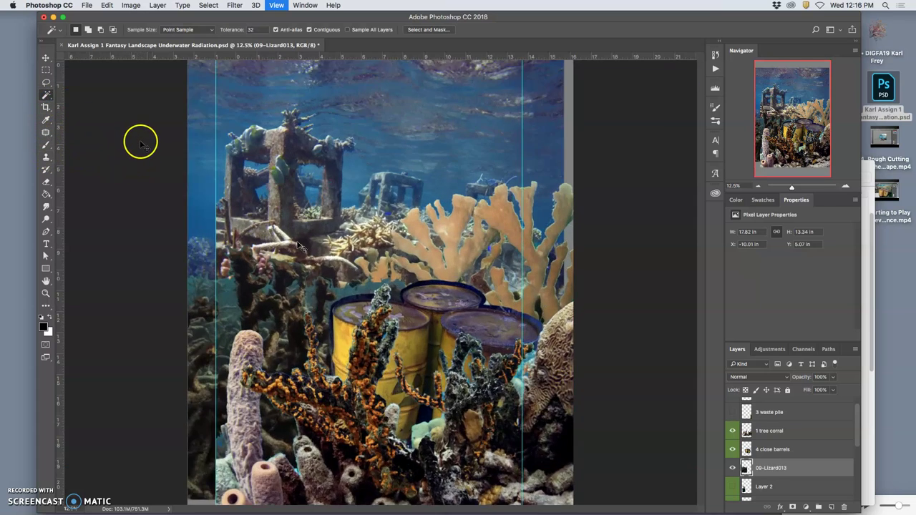
key("super+plus")
key("super+plus")
key("super+plus")
left_click(358, 292)
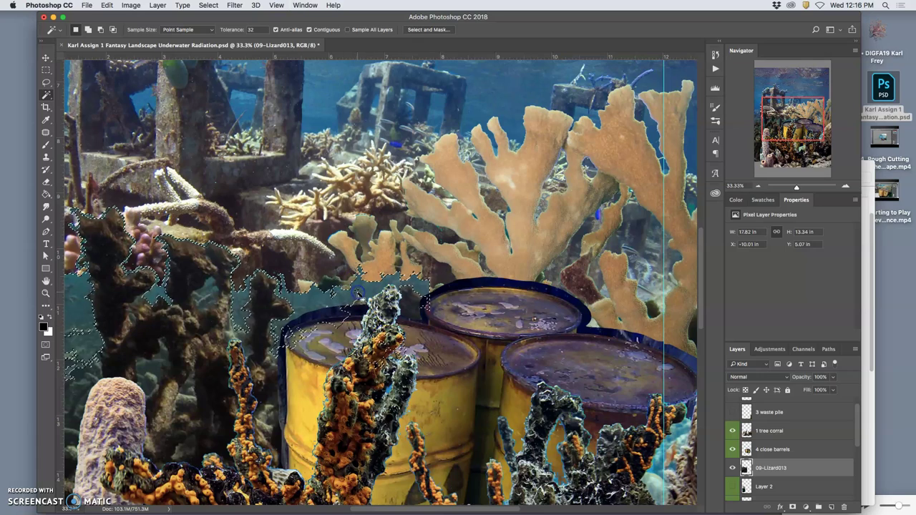
scroll(292, 291, "left", 5)
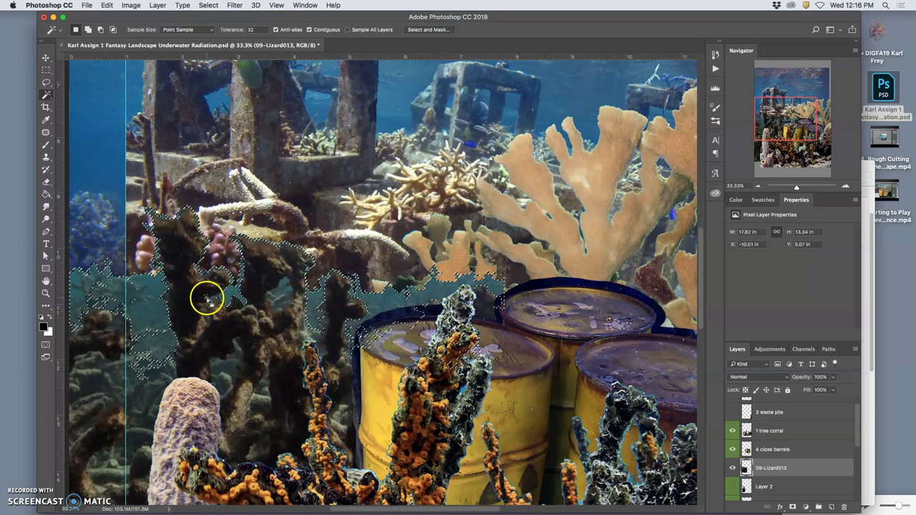
left_click(167, 300)
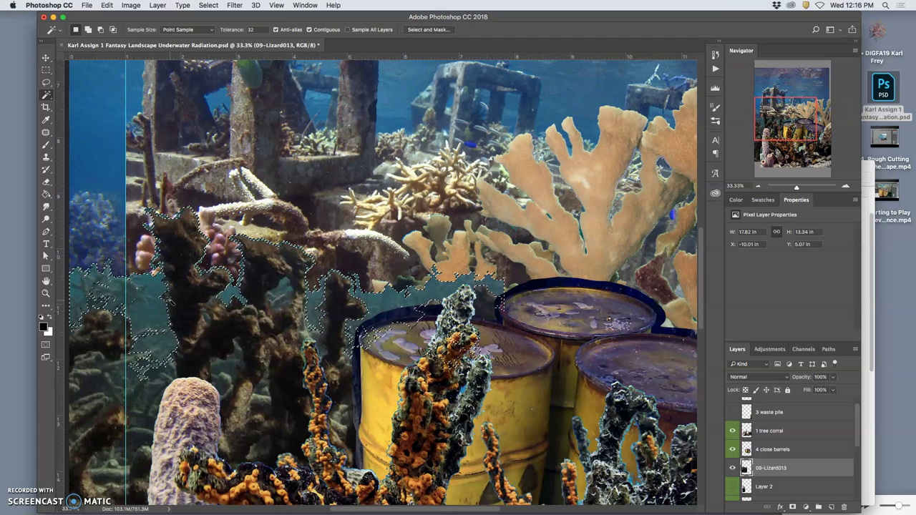
key("Delete")
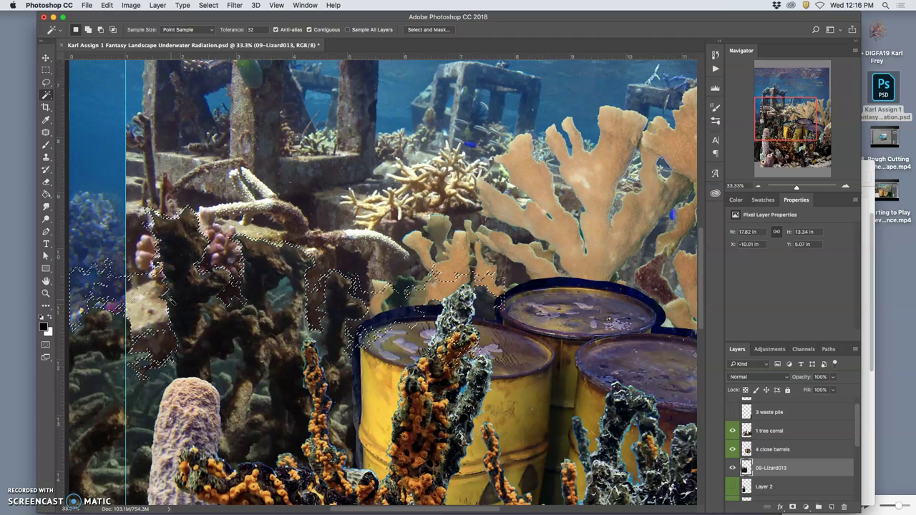
key("super+d")
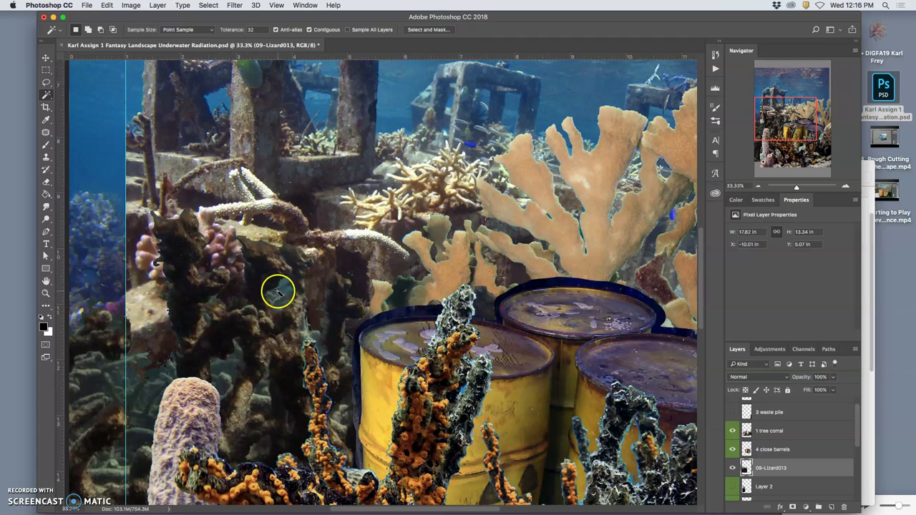
- Compare layer visibility, leaving 09-Lizard013 visible and Layer 2's bottom-left strip hidden
scroll(310, 306, "down", 1)
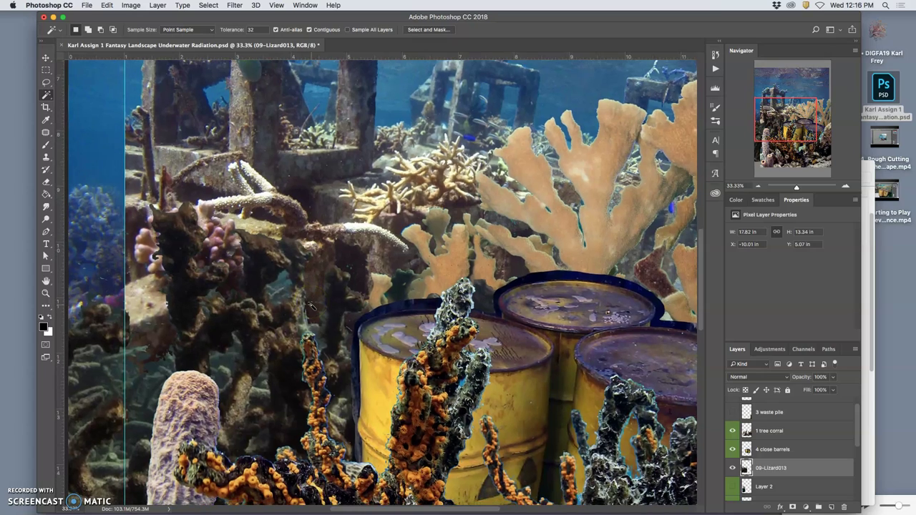
scroll(310, 306, "down", 3)
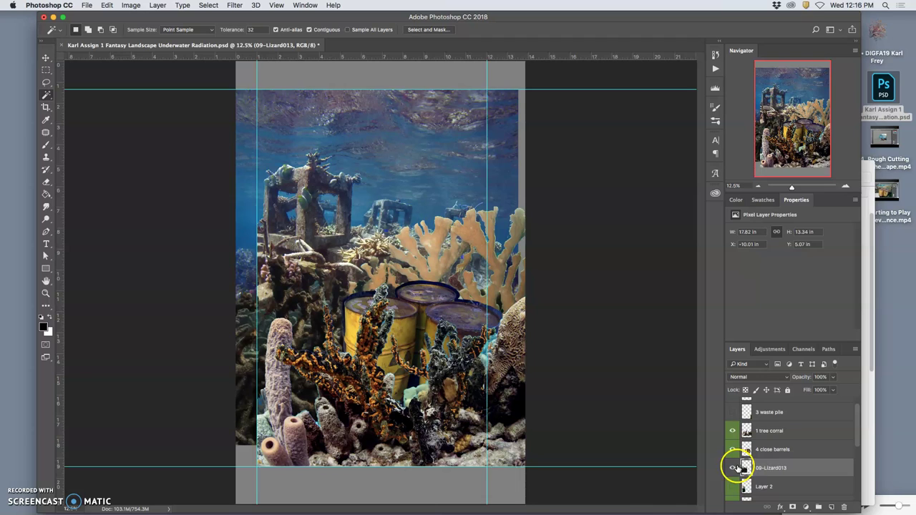
left_click(734, 487)
left_click(733, 468)
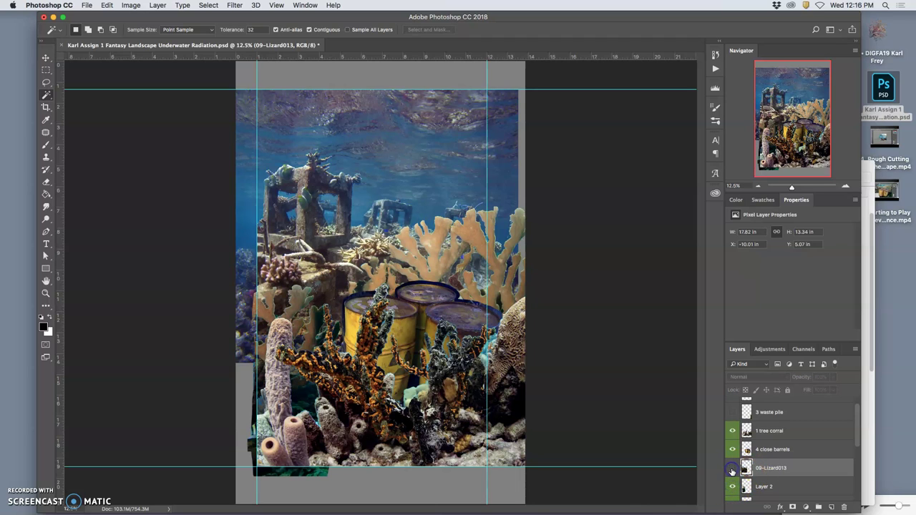
left_click(733, 469)
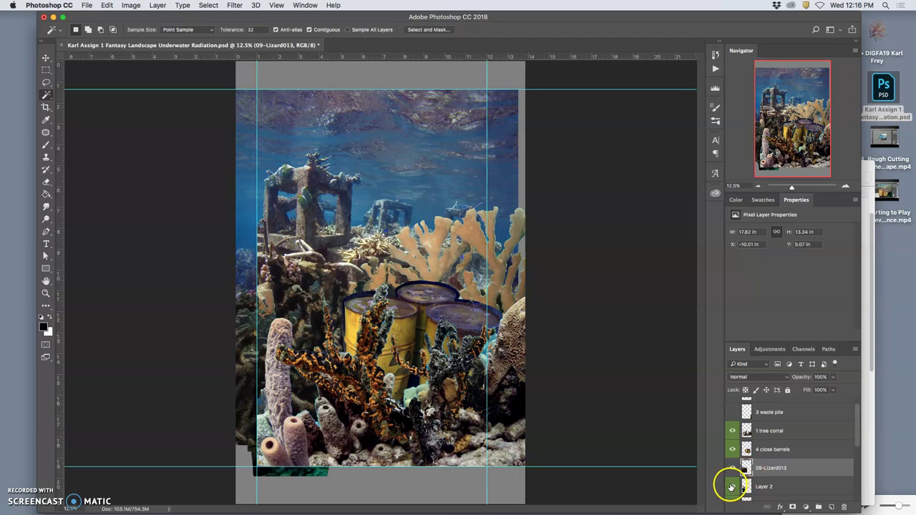
left_click(731, 487)
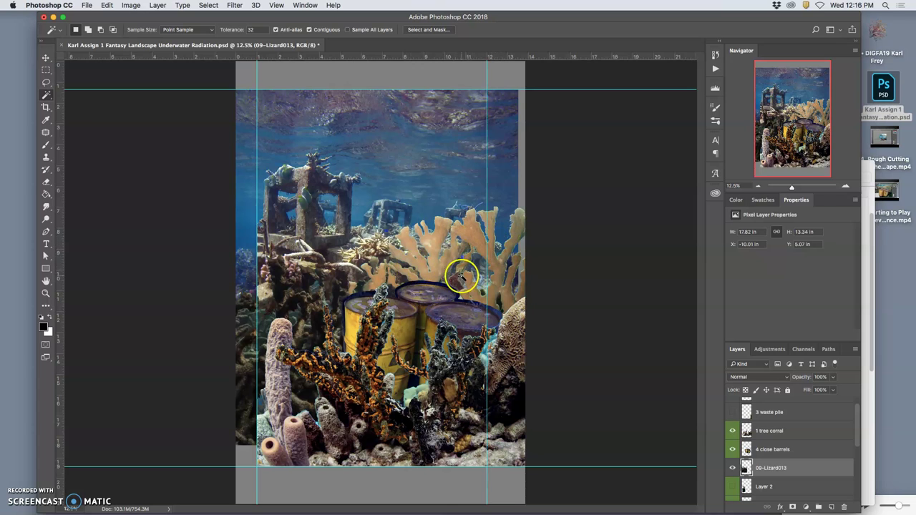
- Apply Levels to 09-Lizard013 with output black at 5 and midtone gamma at 1.00
left_click(131, 5)
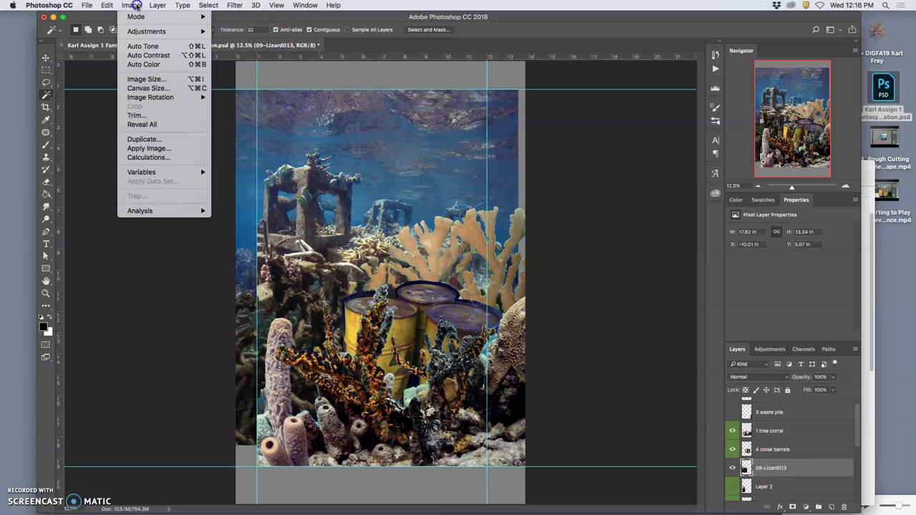
mouse_move(143, 31)
left_click(235, 40)
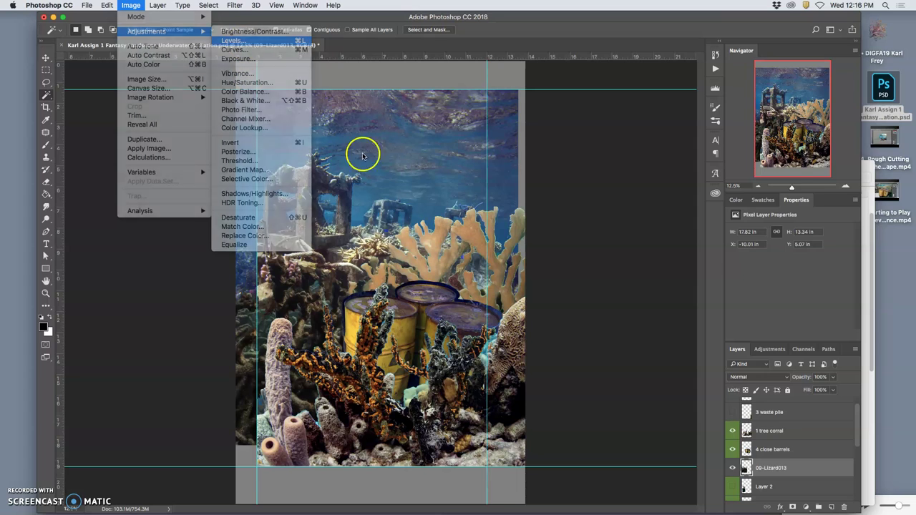
left_click_drag(697, 176, 689, 175)
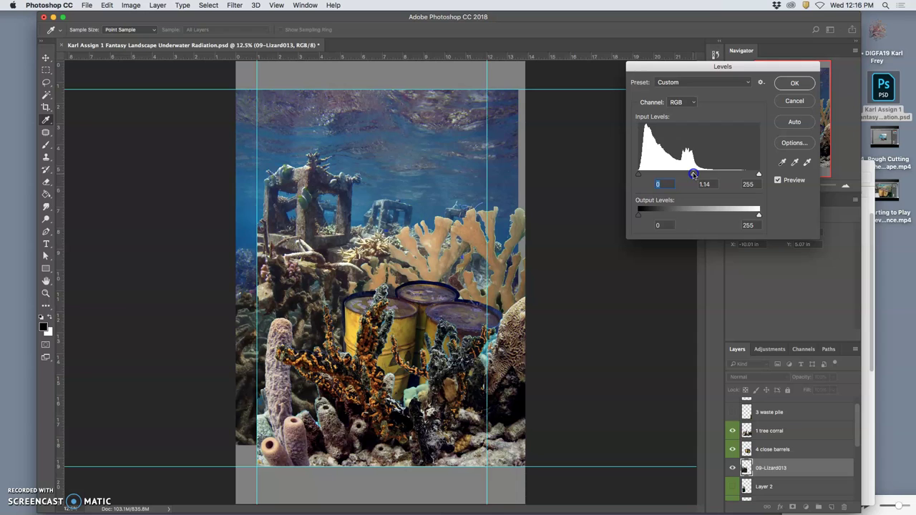
left_click_drag(638, 214, 650, 214)
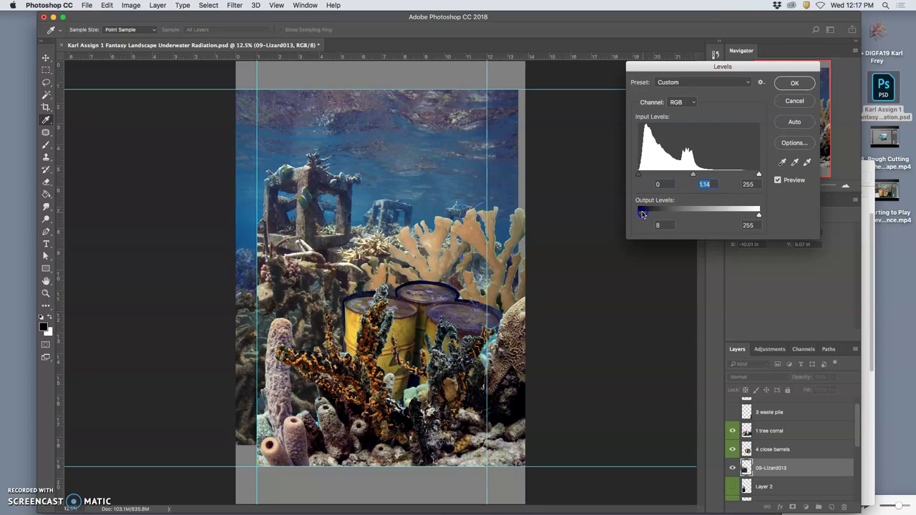
left_click_drag(642, 214, 641, 214)
left_click_drag(697, 175, 703, 175)
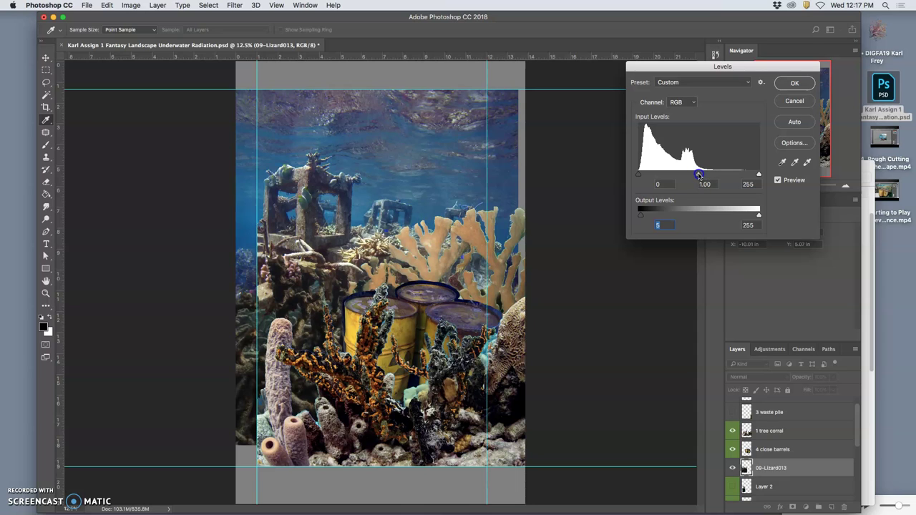
left_click(795, 83)
- Apply Color Balance to the 09-Lizard013 midtones at +12, +4, +16
left_click(131, 5)
mouse_move(146, 31)
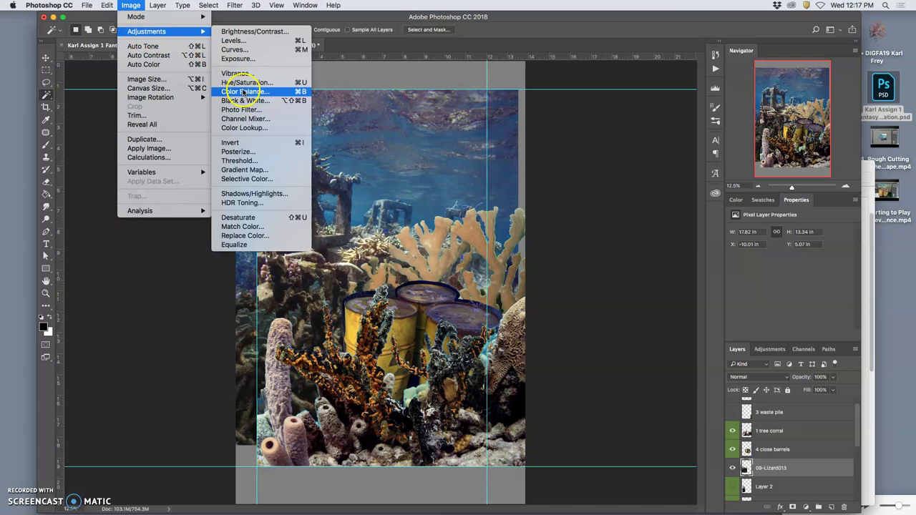
left_click(243, 92)
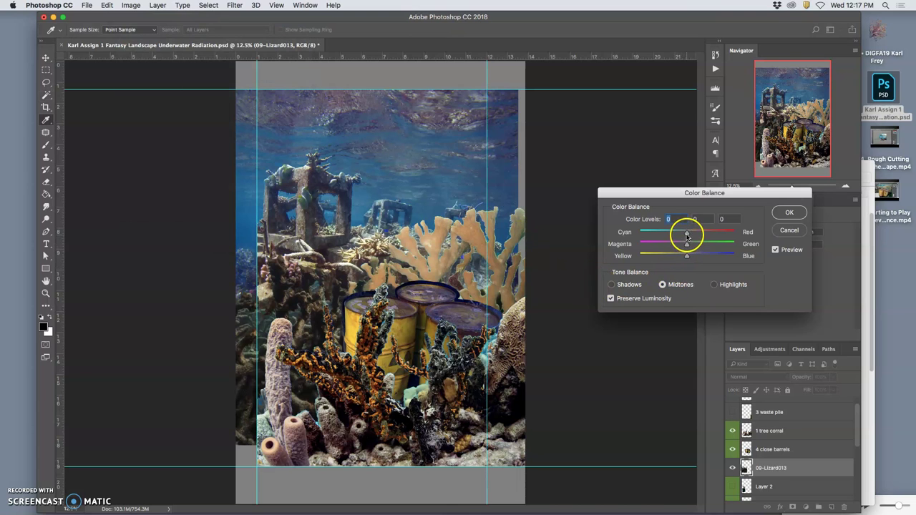
left_click_drag(685, 236, 693, 235)
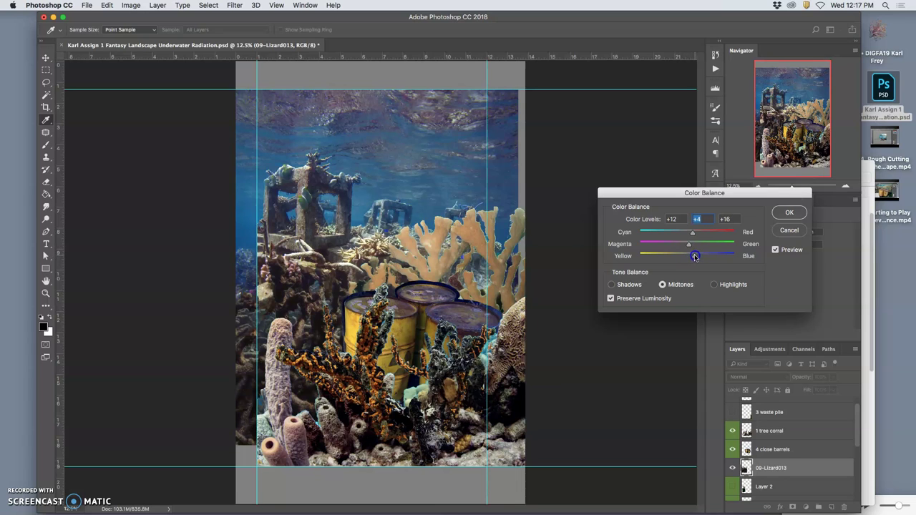
left_click_drag(695, 257, 695, 257)
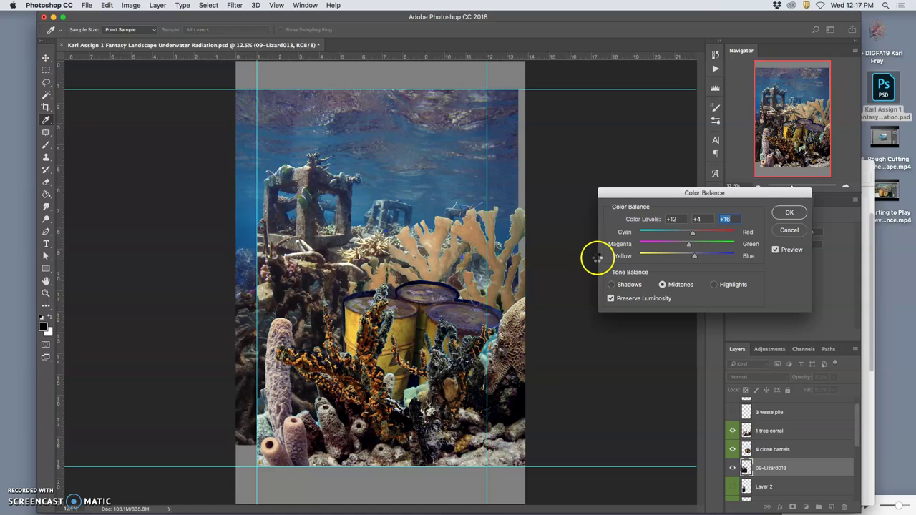
key("Return")
key("w")
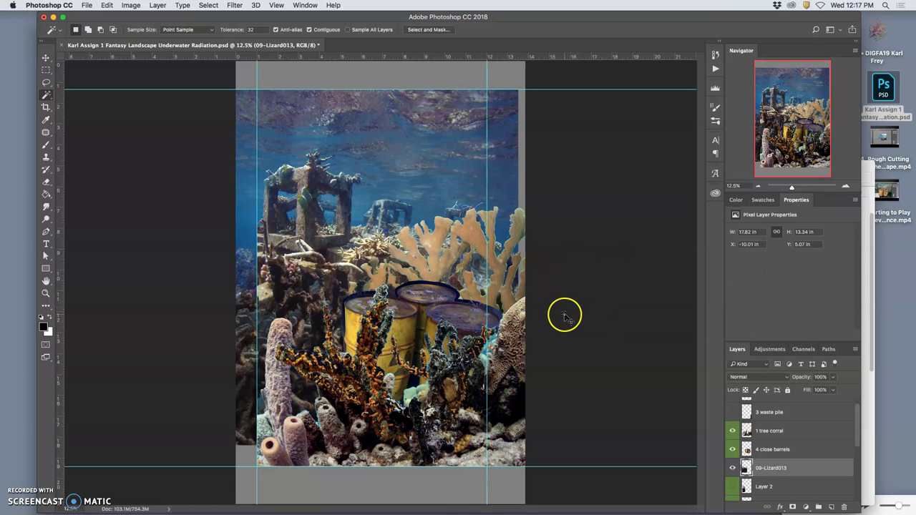
- Save the composite and zoom in to 25%
key("super+s")
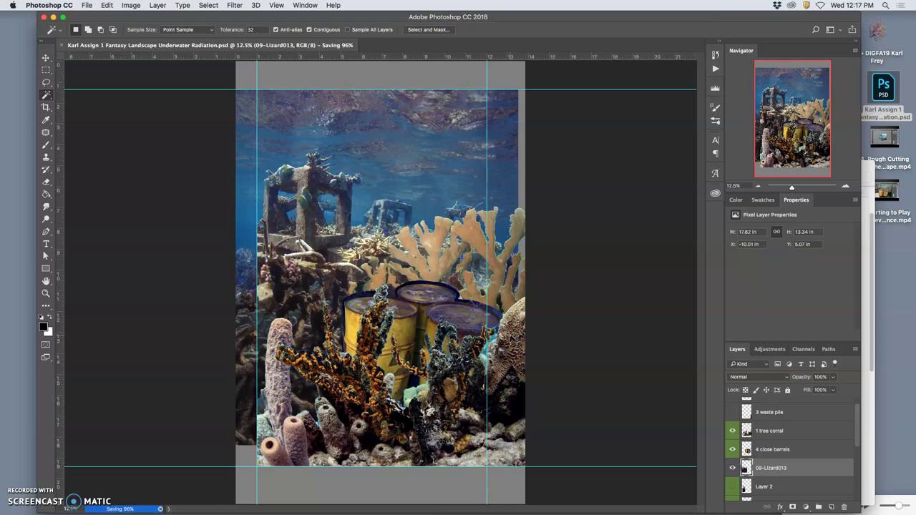
key("super+plus")
key("super+plus")
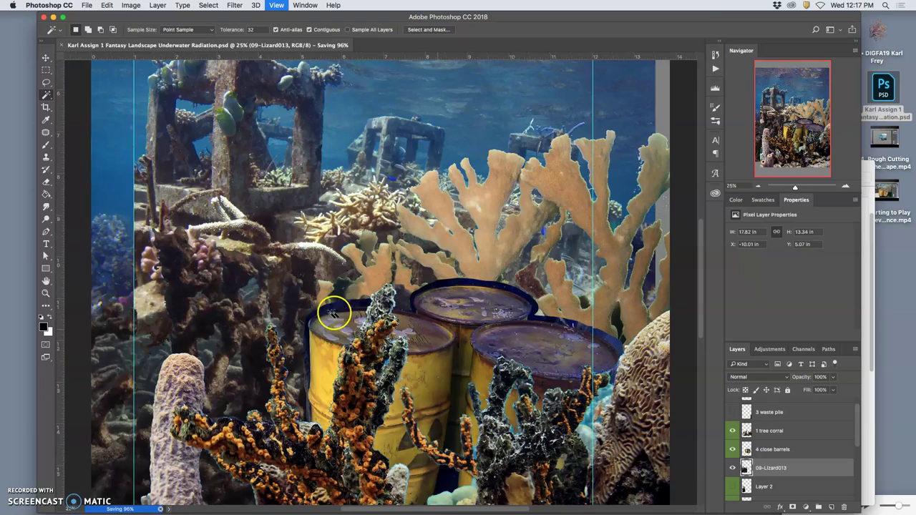
key("super+plus")
key("super+plus")
key("super+plus")
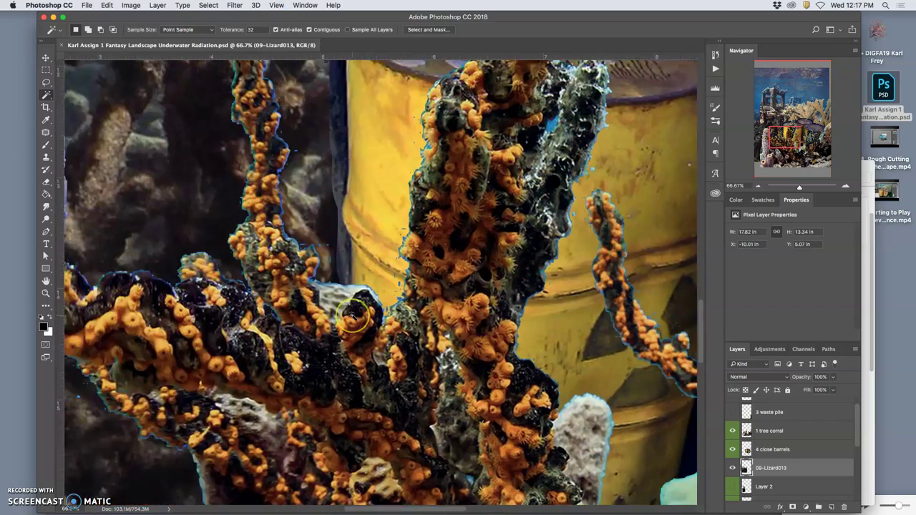
- Pan around the canvas to inspect the blue fringes on the foreground coral and sponges
scroll(353, 315, "left", 5)
scroll(527, 243, "right", 1)
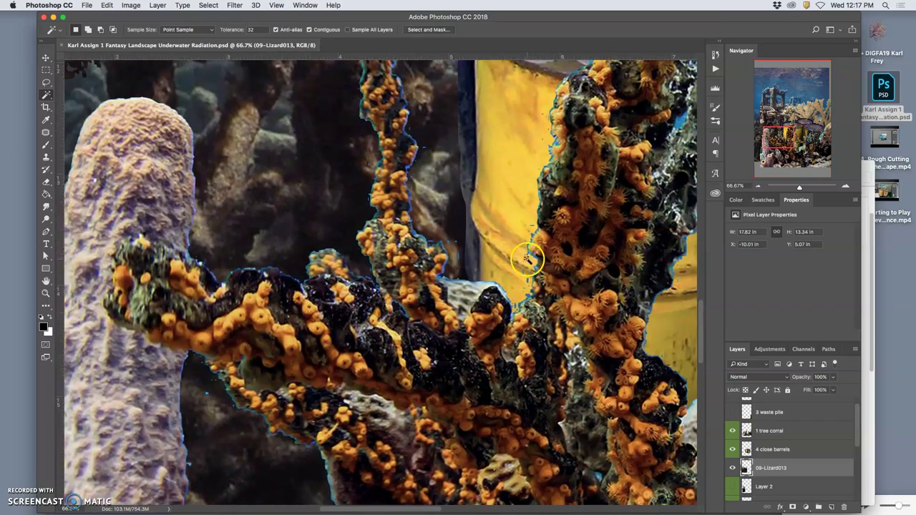
scroll(528, 261, "right", 4)
scroll(508, 310, "down", 6)
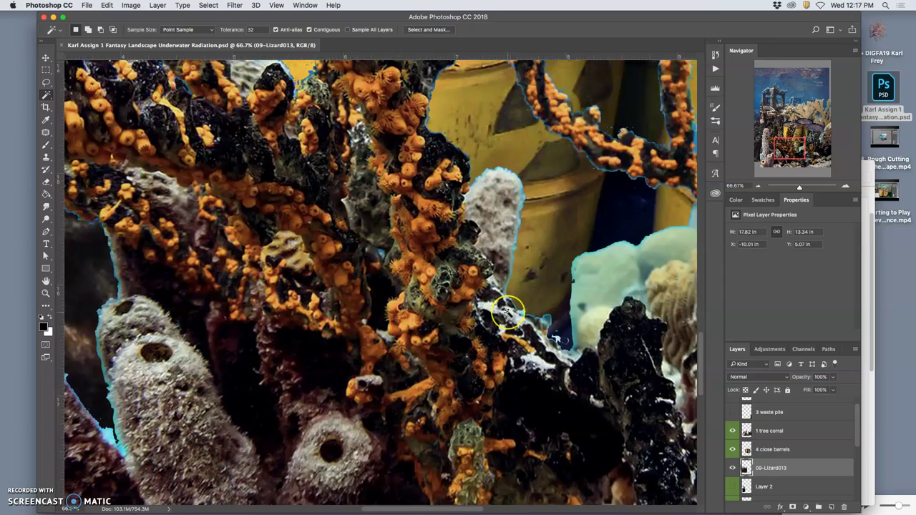
scroll(507, 312, "down", 5)
scroll(493, 309, "left", 8)
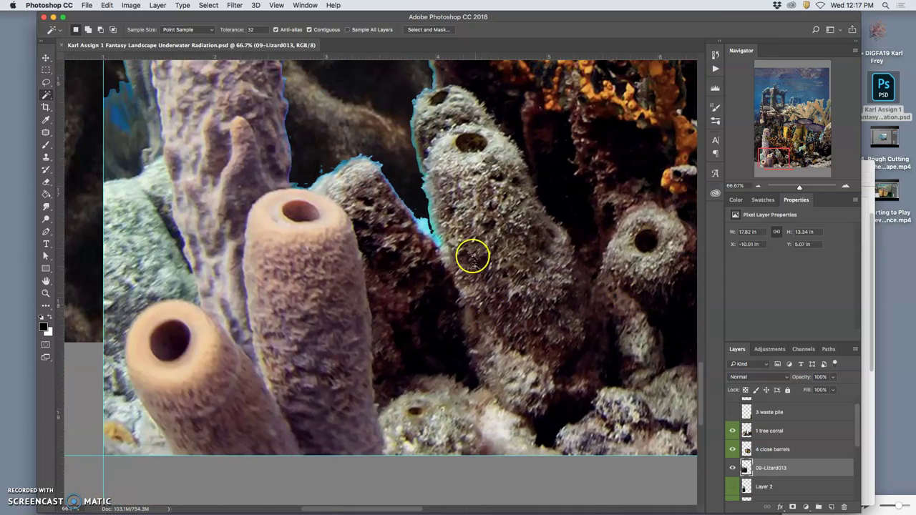
scroll(430, 221, "up", 5)
scroll(420, 223, "left", 8)
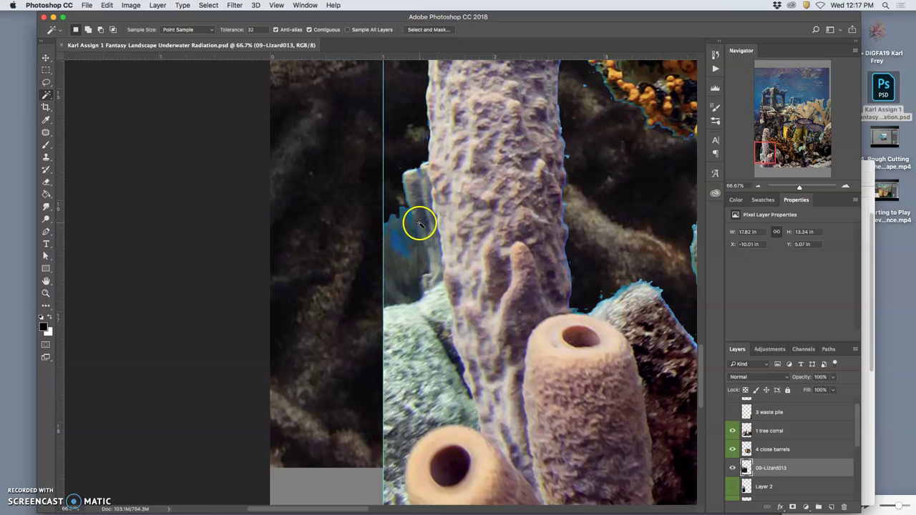
scroll(421, 223, "right", 8)
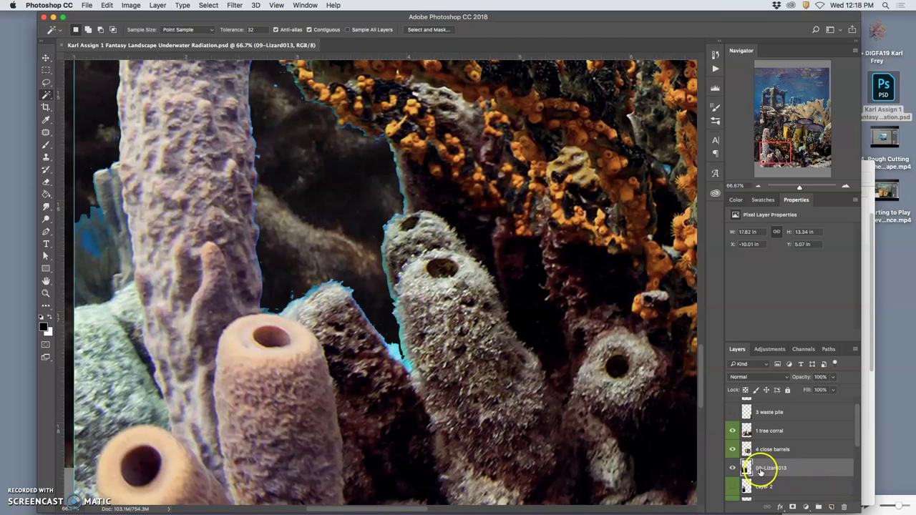
- Give 09-Lizard013 a green colour label and leave Layer 2 with no colour label
right_click(734, 468)
left_click(752, 474)
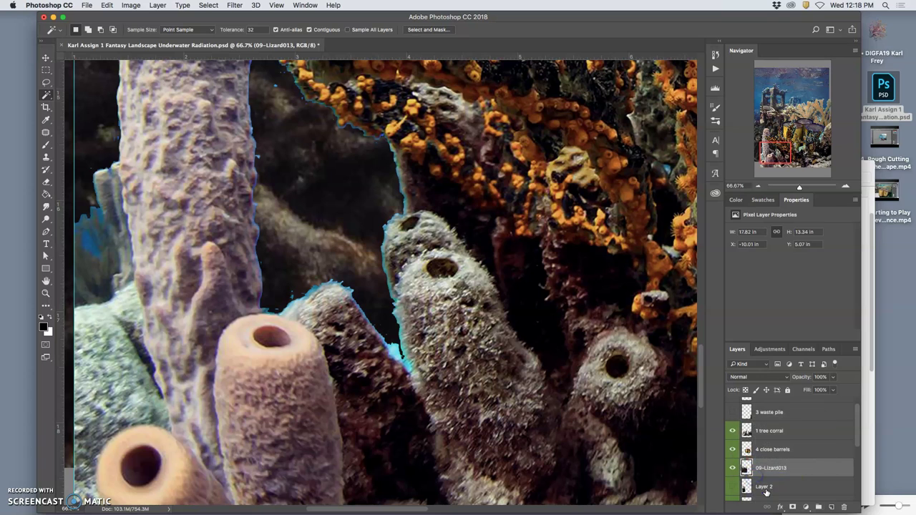
left_click(766, 491)
right_click(733, 484)
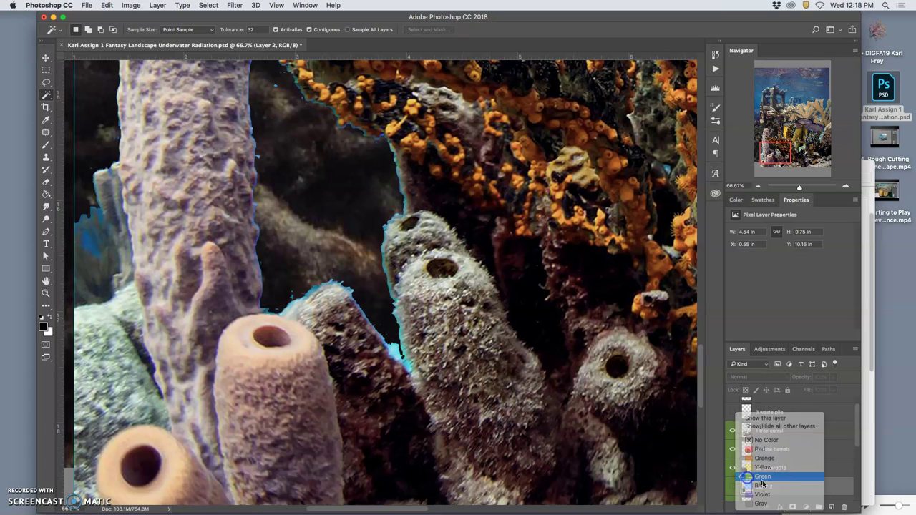
left_click(762, 478)
scroll(769, 408, "down", 2)
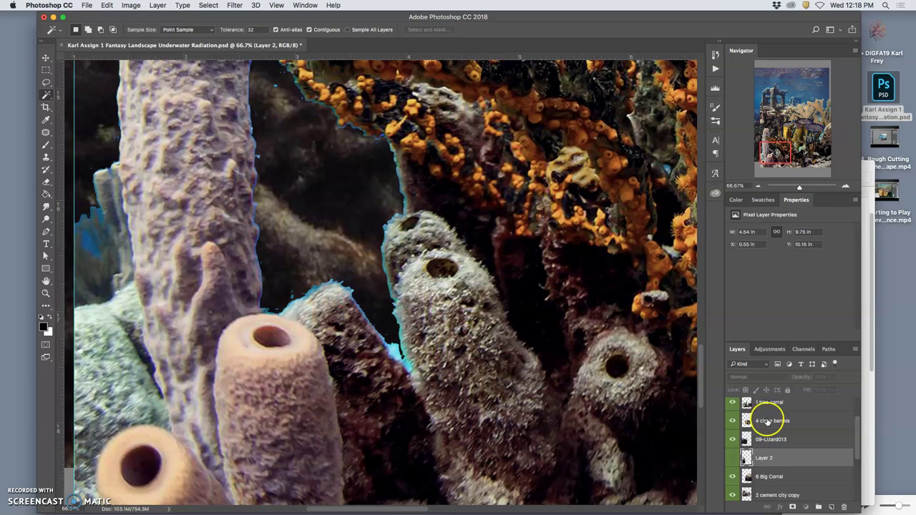
scroll(767, 422, "down", 3)
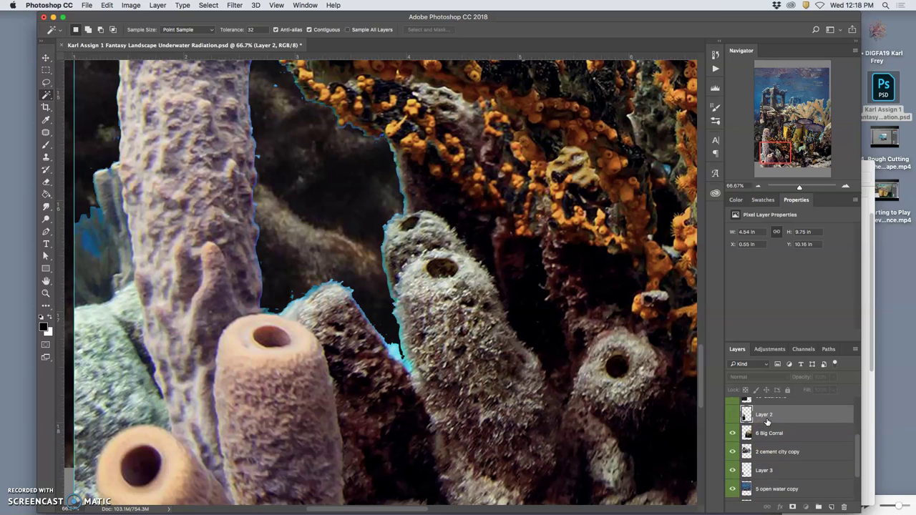
scroll(768, 421, "up", 2)
right_click(739, 443)
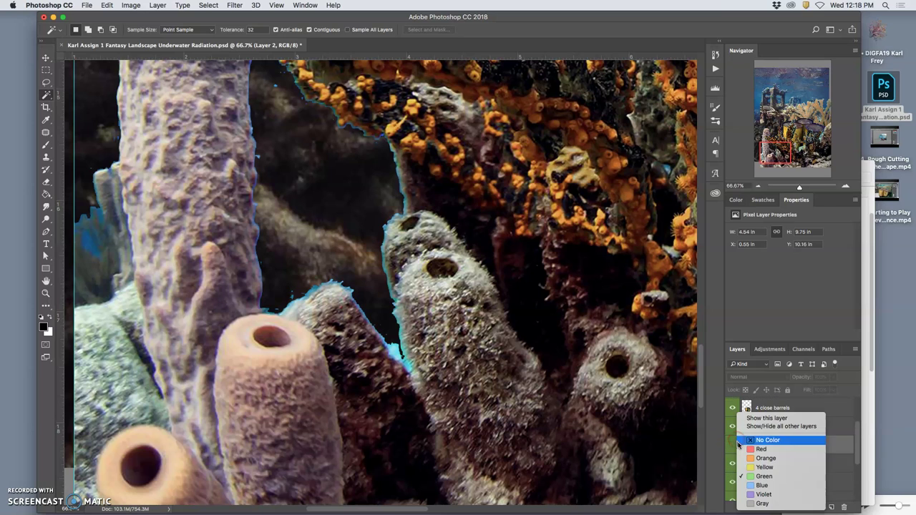
left_click(766, 441)
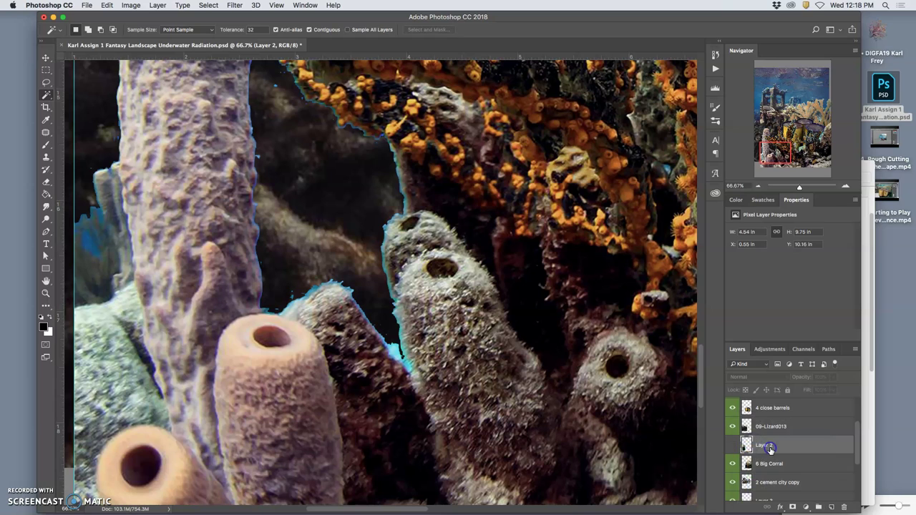
- Move Layer 2 up above the cement city layer and zoom out to the whole composite
left_click_drag(770, 450, 767, 402)
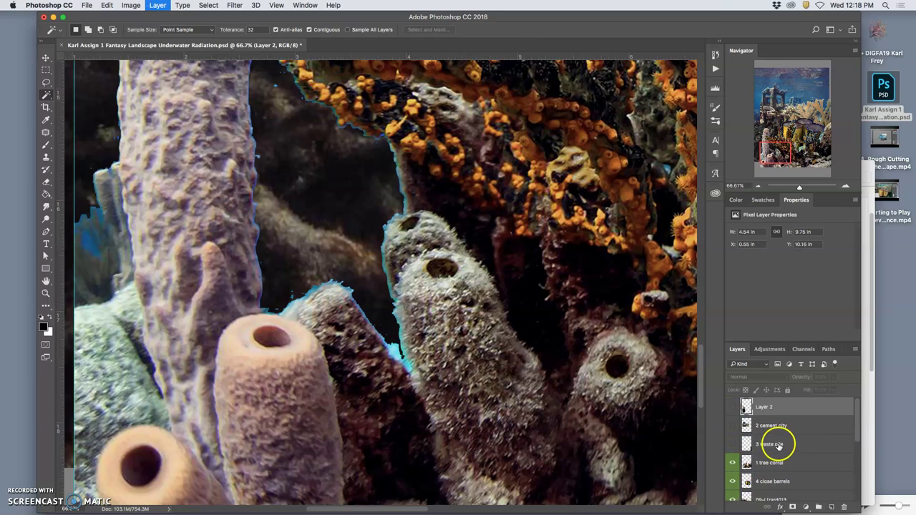
scroll(782, 446, "down", 4)
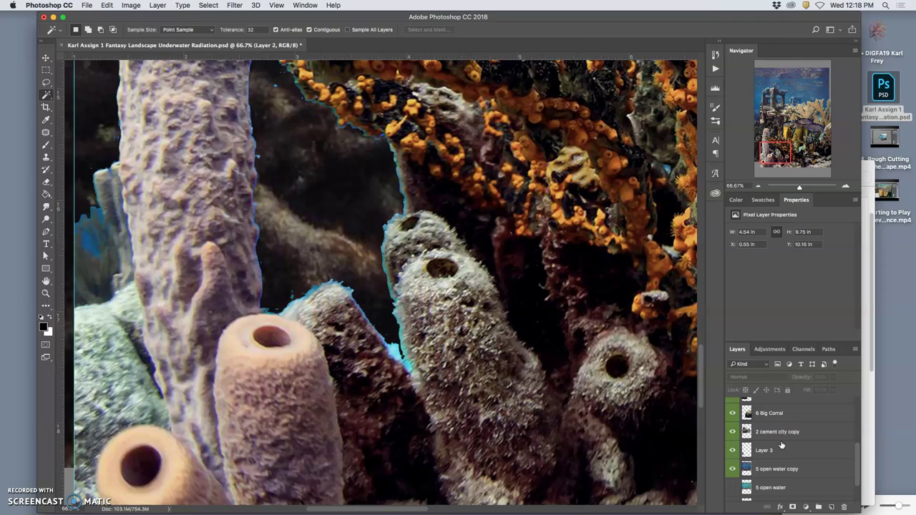
key("super+minus")
key("super+minus")
key("super+minus")
key("super+minus")
key("super+minus")
key("super+minus")
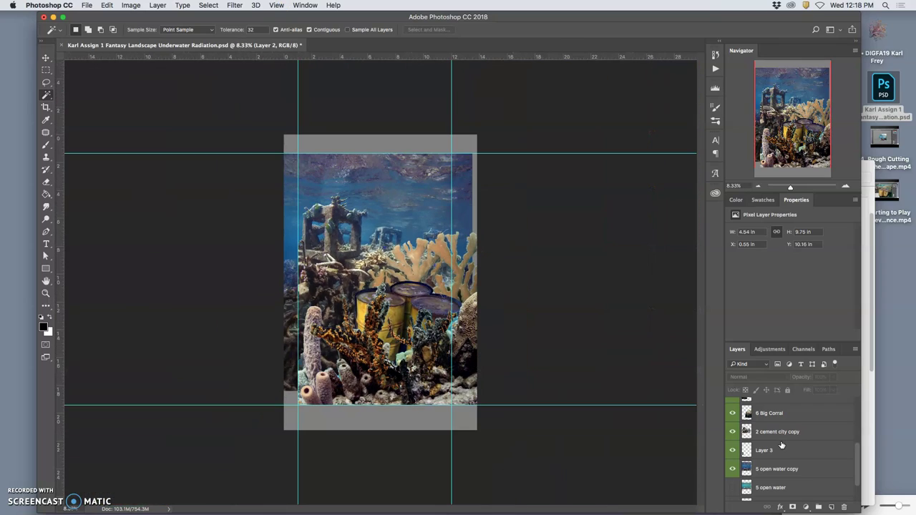
- Save again, select the 1 tree corral layer, and zoom to 200% on its edge beside the barrel
key("super+s")
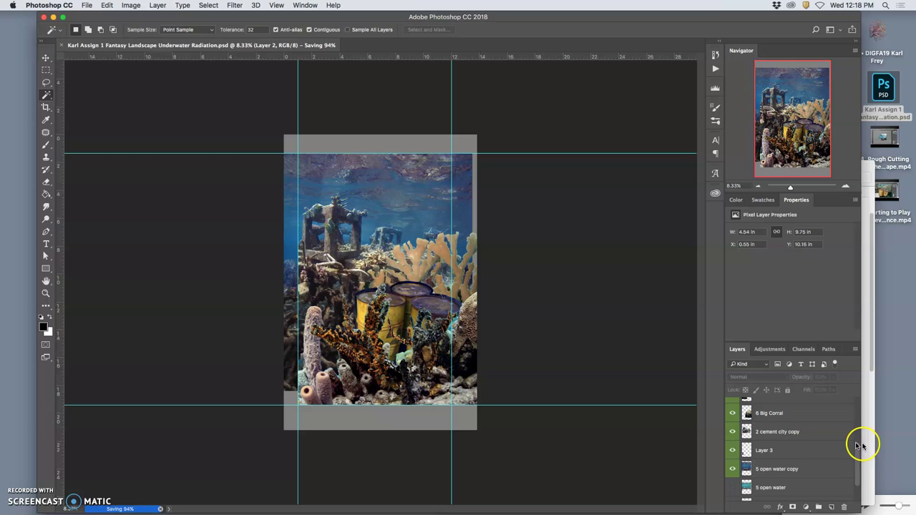
scroll(788, 434, "up", 3)
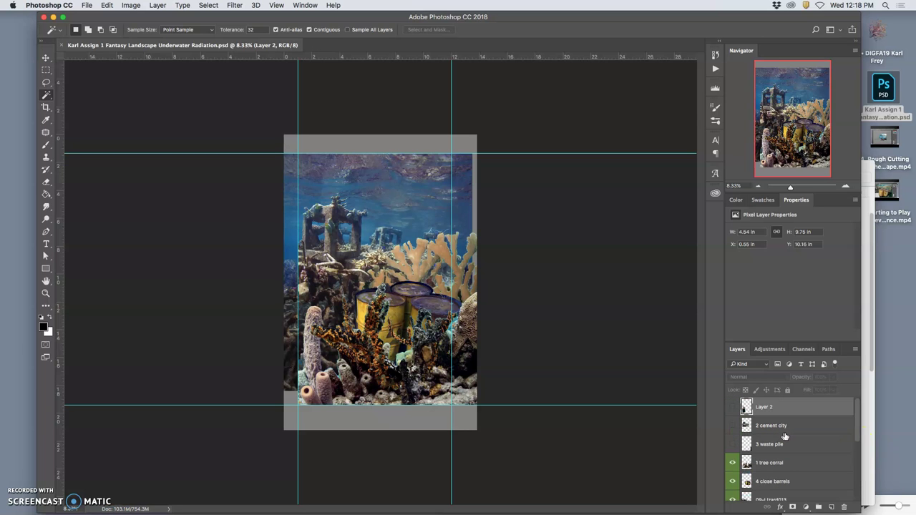
left_click(750, 463)
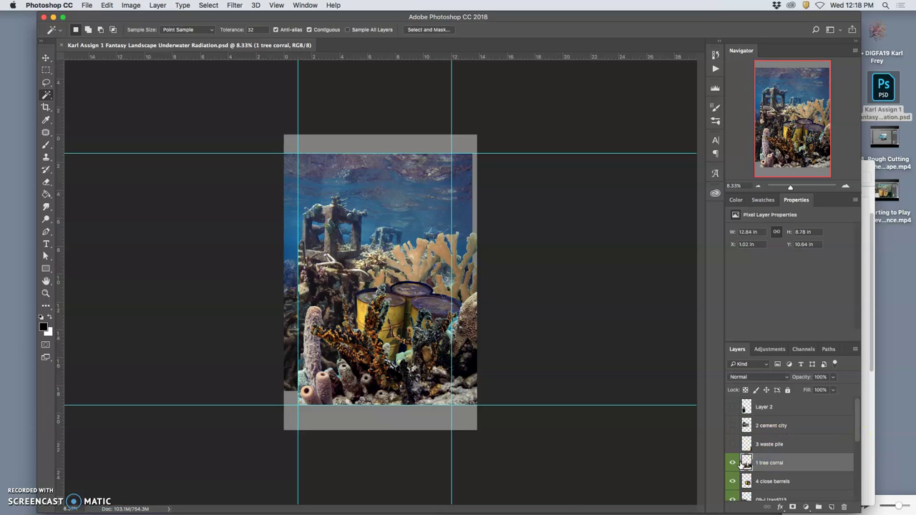
key("super+equal")
key("super+equal")
key("super+equal")
key("super+equal")
key("super+equal")
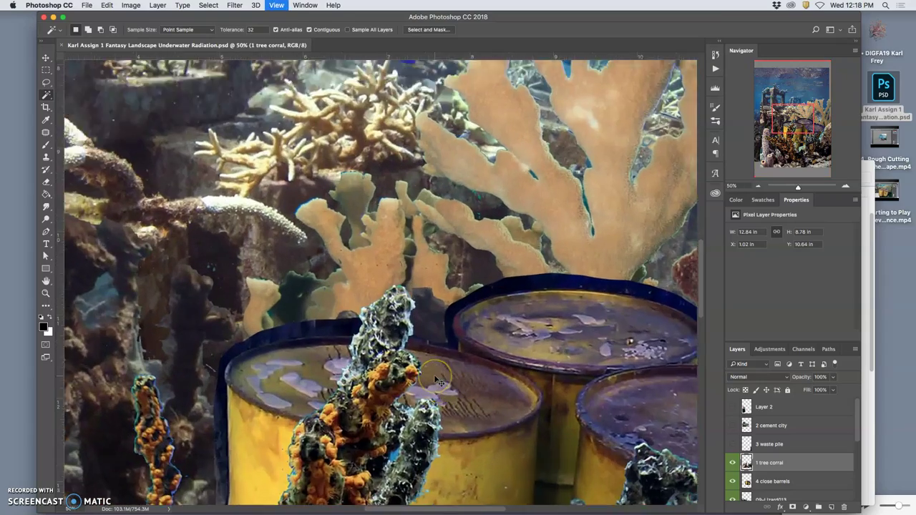
key("super+equal")
key("super+equal")
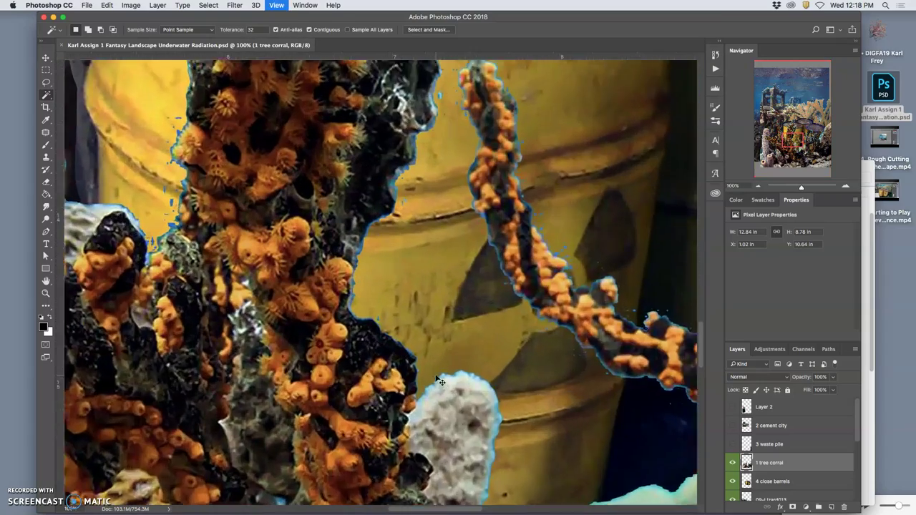
key("super+equal")
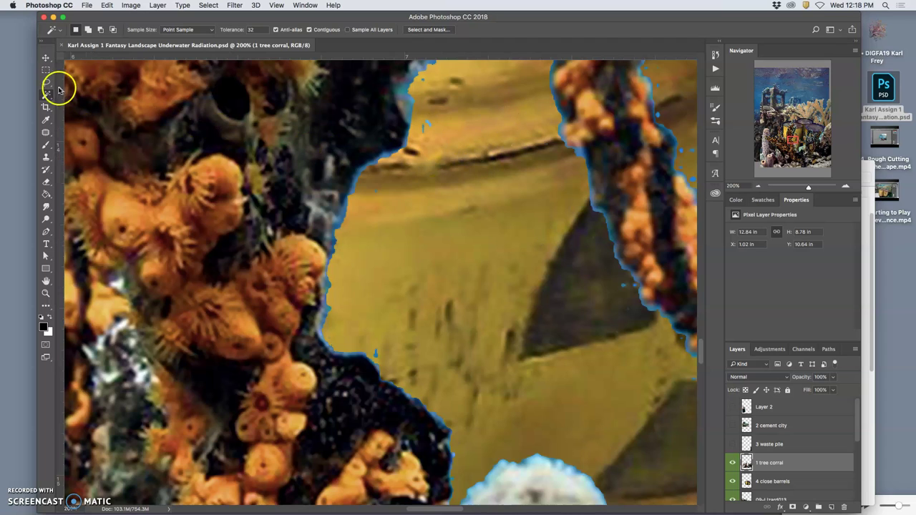
- Attempt a Lasso selection around the coral fringe and dismiss the warning
left_click(46, 82)
left_click_drag(433, 92, 418, 120)
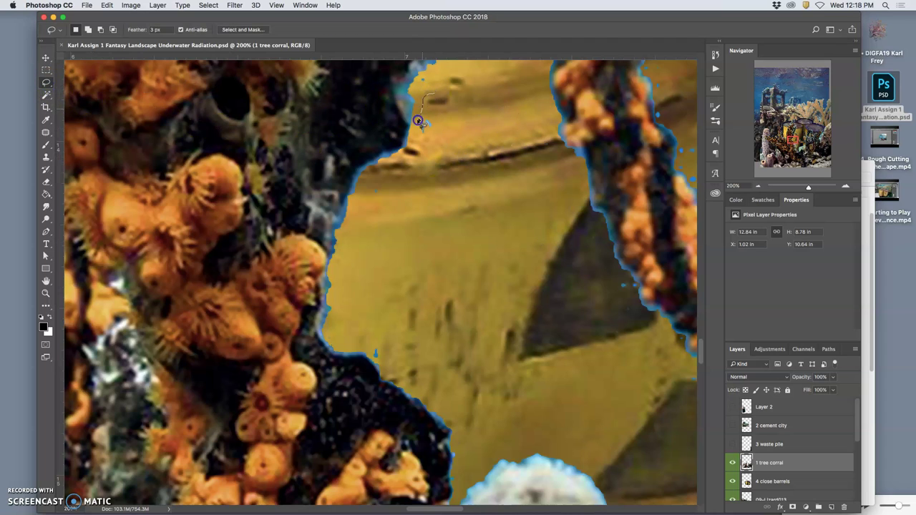
mouse_move(421, 155)
left_mouse_down()
mouse_move(442, 109)
mouse_move(434, 78)
mouse_move(456, 98)
left_mouse_up()
left_click(530, 179)
- Choose the Eraser with the Soft Round Pressure Size tip, sized down from 396 px to 46 px
left_click(46, 182)
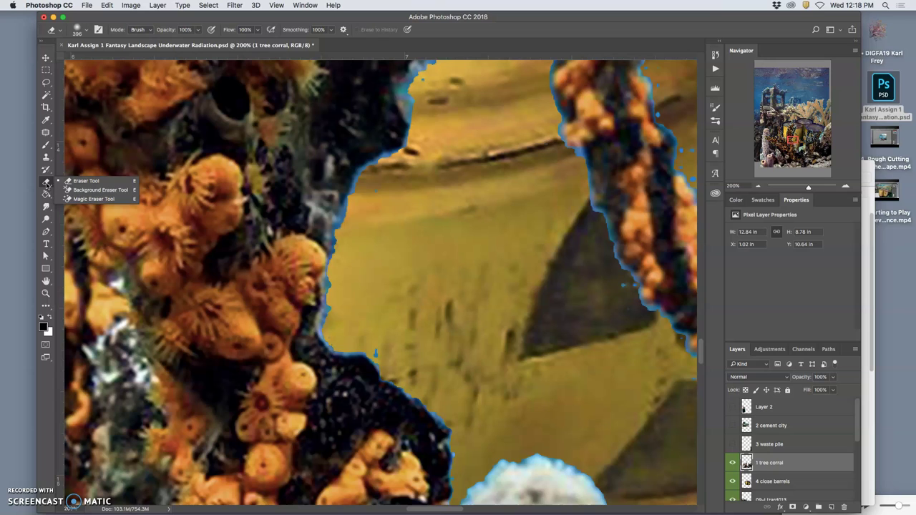
left_click(86, 33)
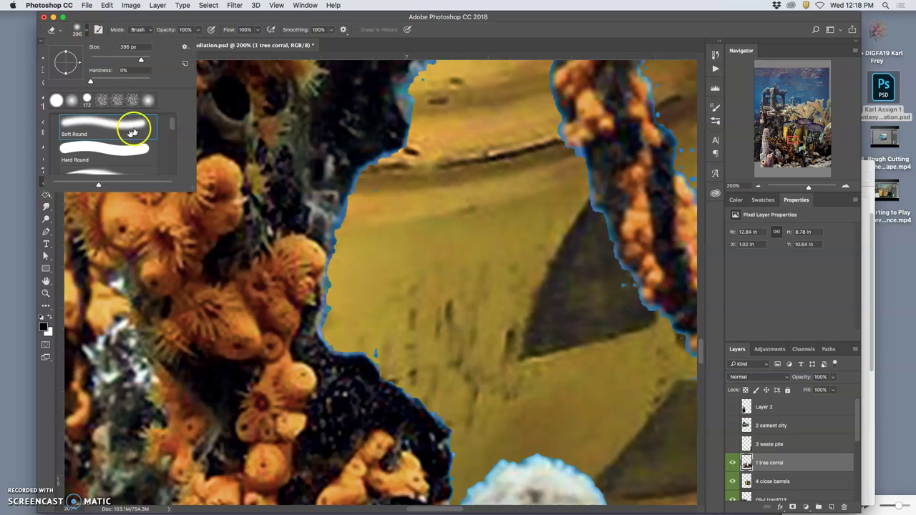
left_click(172, 127)
left_click_drag(137, 150, 141, 118)
scroll(139, 123, "down", 4)
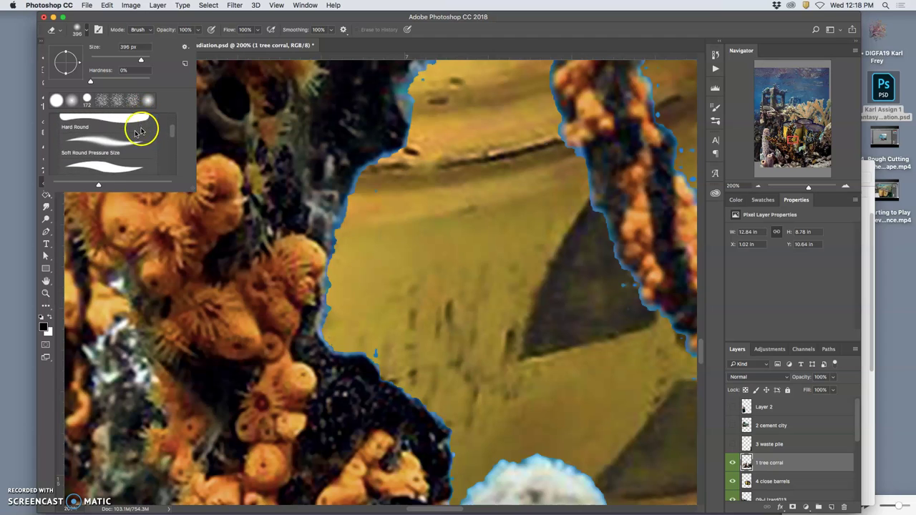
left_click(125, 133)
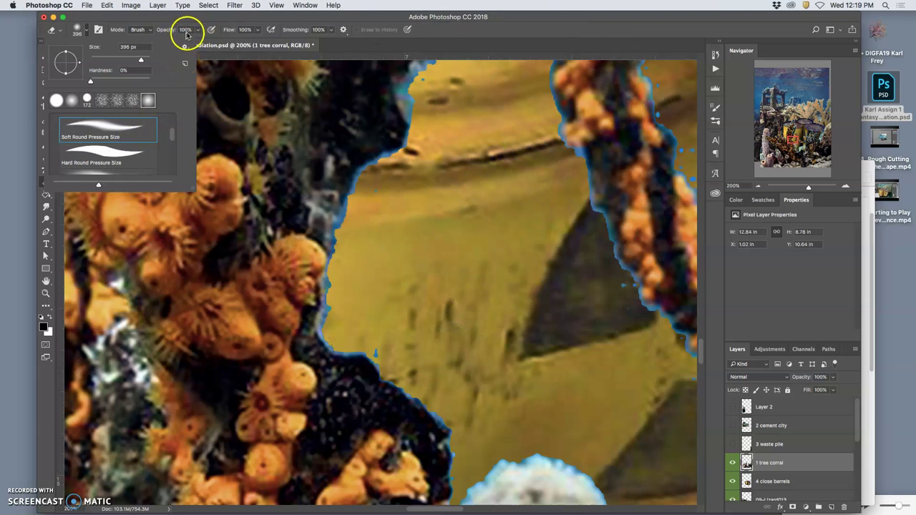
mouse_move(141, 59)
left_mouse_down()
mouse_move(98, 61)
mouse_move(107, 59)
left_mouse_up()
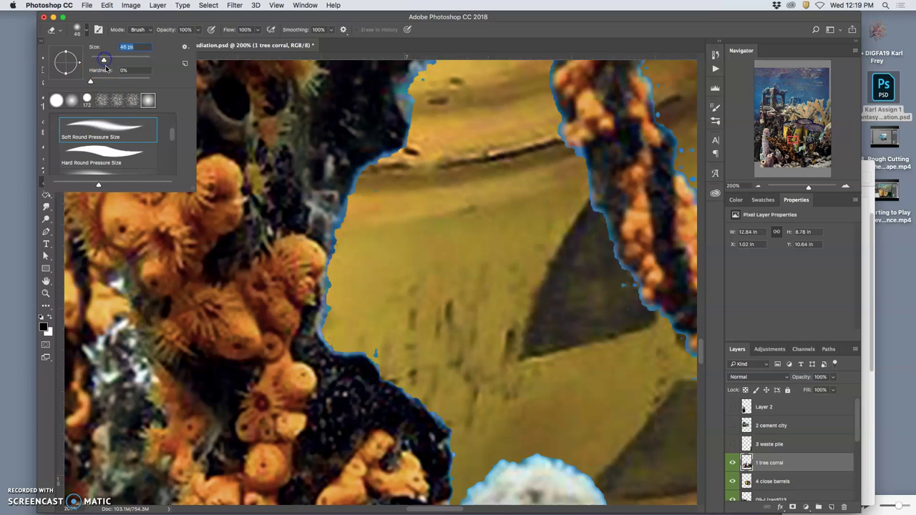
- Toggle the tree coral layer's visibility to check it, then erase the blue fringe beside the barrel
left_click(361, 202)
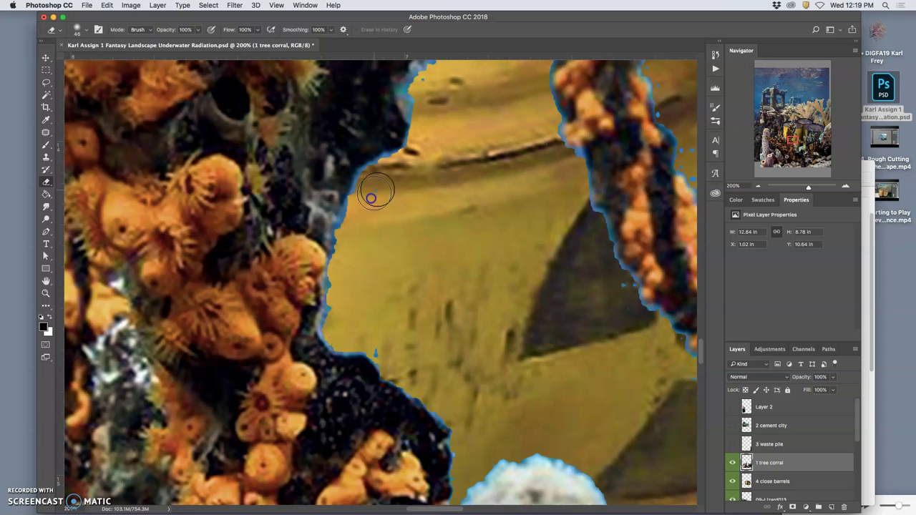
left_click(798, 459)
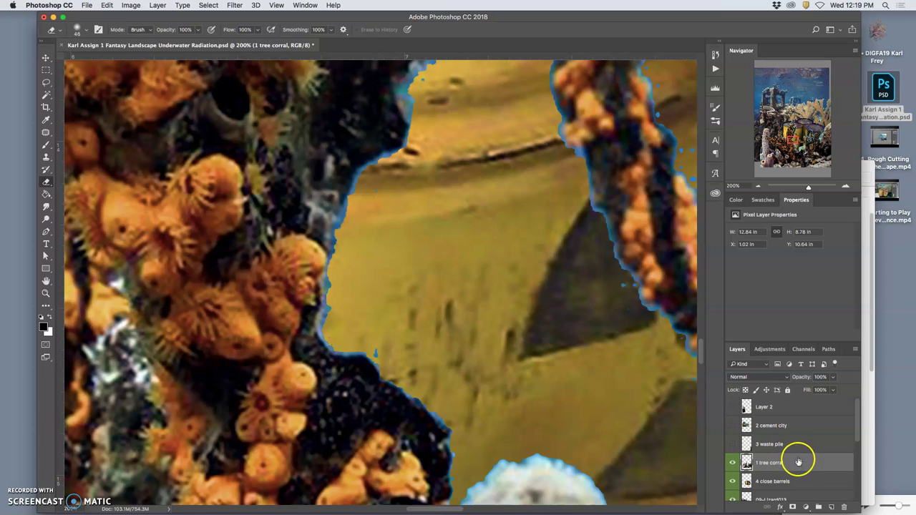
left_click(825, 458)
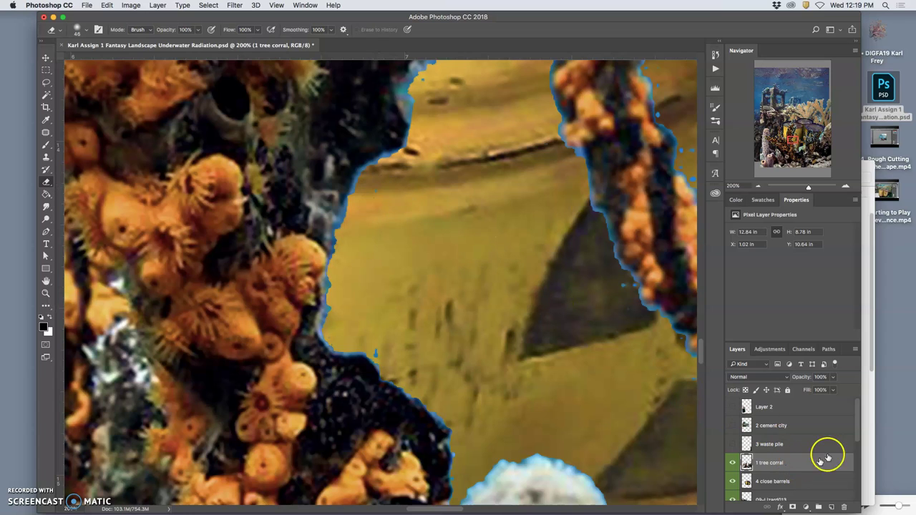
left_click(733, 464)
left_click(733, 464)
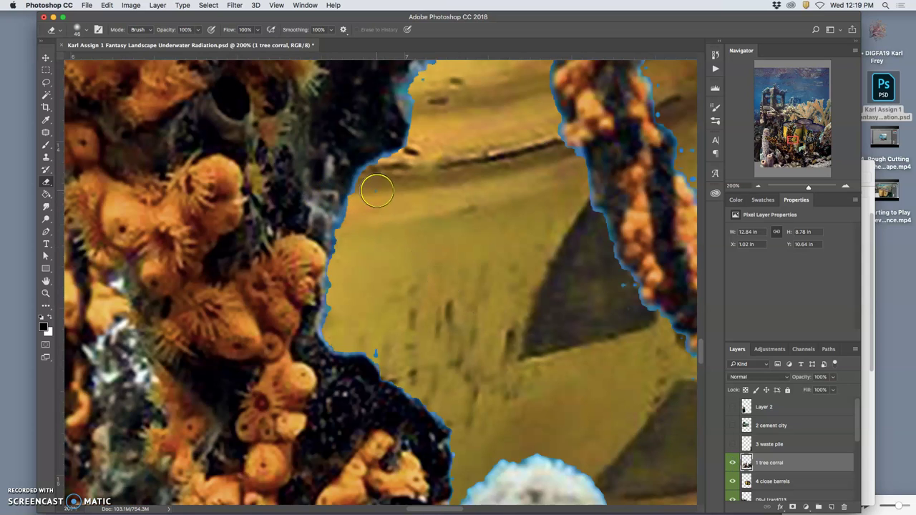
left_click(367, 187)
mouse_move(366, 186)
left_mouse_down()
mouse_move(351, 196)
mouse_move(371, 164)
mouse_move(358, 191)
left_mouse_up()
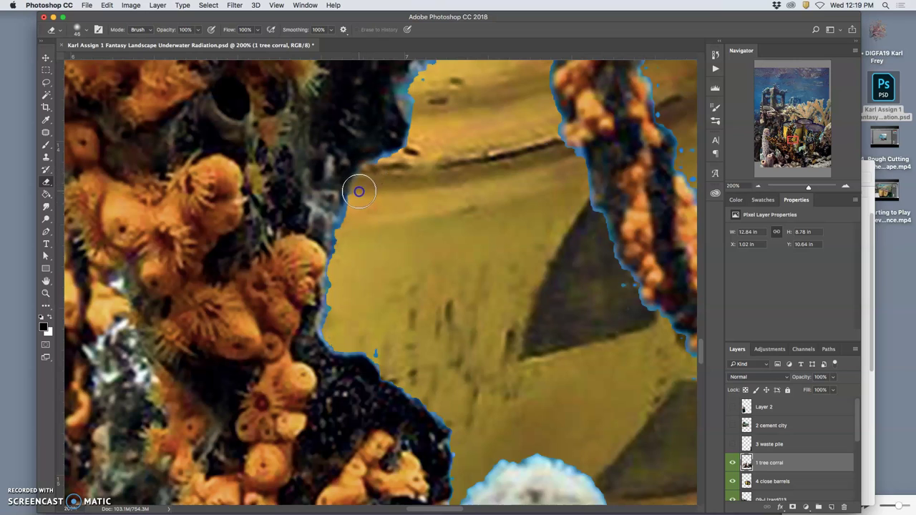
- Shrink the eraser to 27 px and save the composite
left_click(77, 31)
left_click_drag(104, 60, 98, 59)
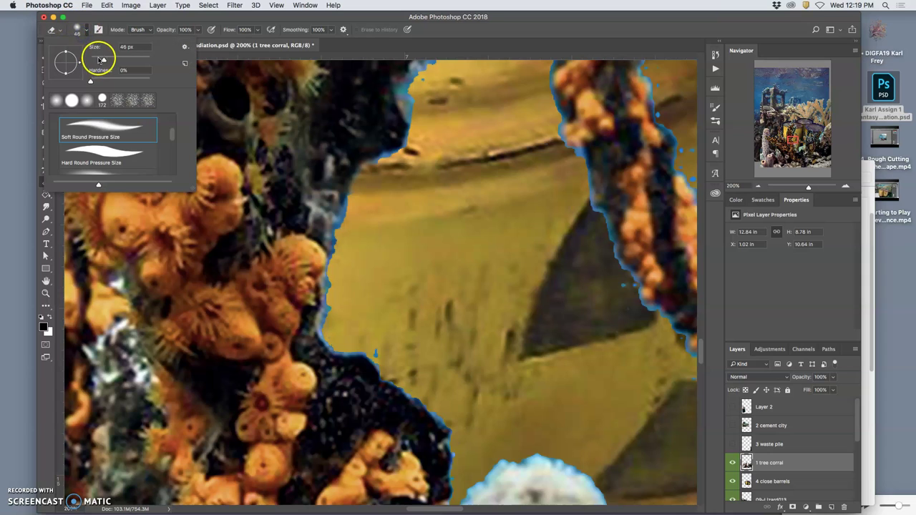
left_click(356, 191)
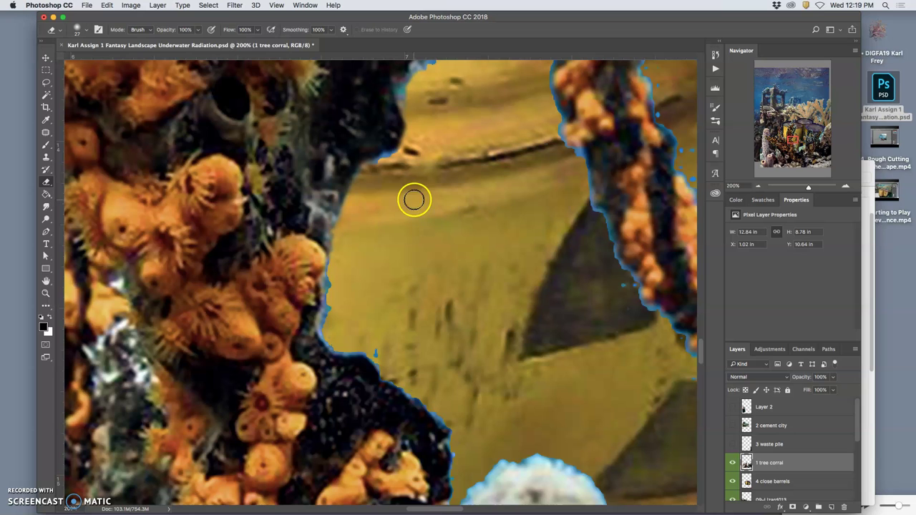
key("super+s")
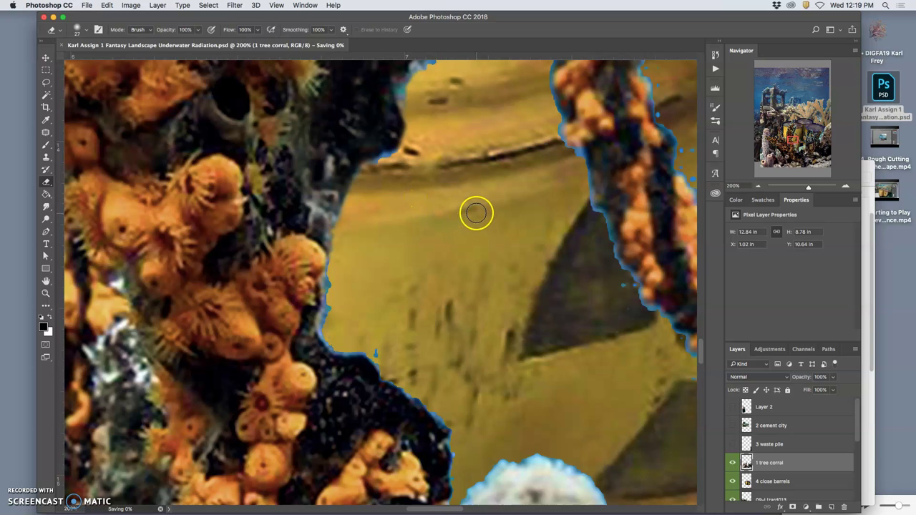
key("super+minus")
key("super+minus")
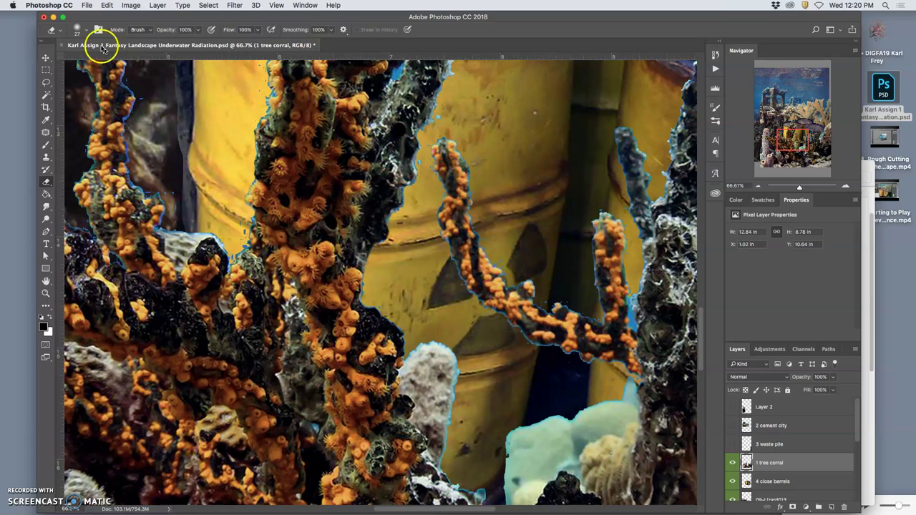
- Raise the eraser brush hardness
left_click(85, 31)
mouse_move(112, 82)
left_mouse_down()
mouse_move(112, 119)
mouse_move(106, 80)
mouse_move(119, 78)
left_mouse_up()
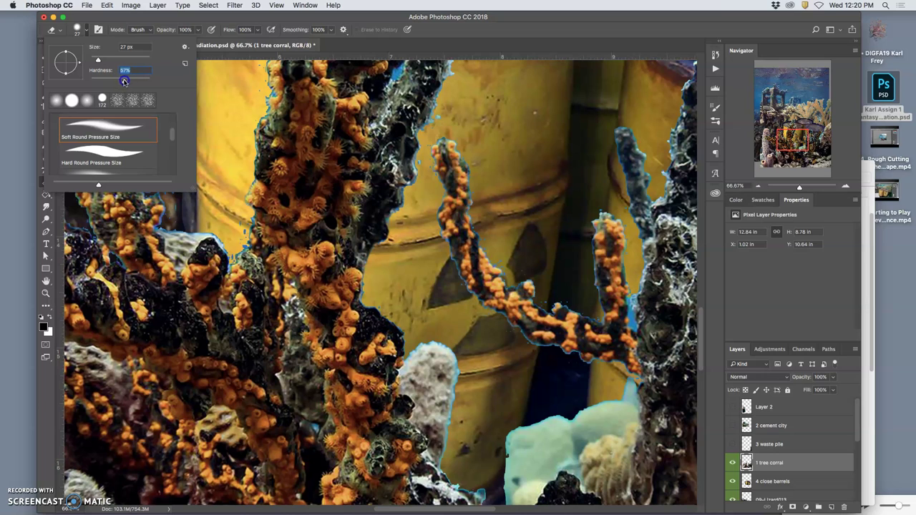
left_click(239, 228)
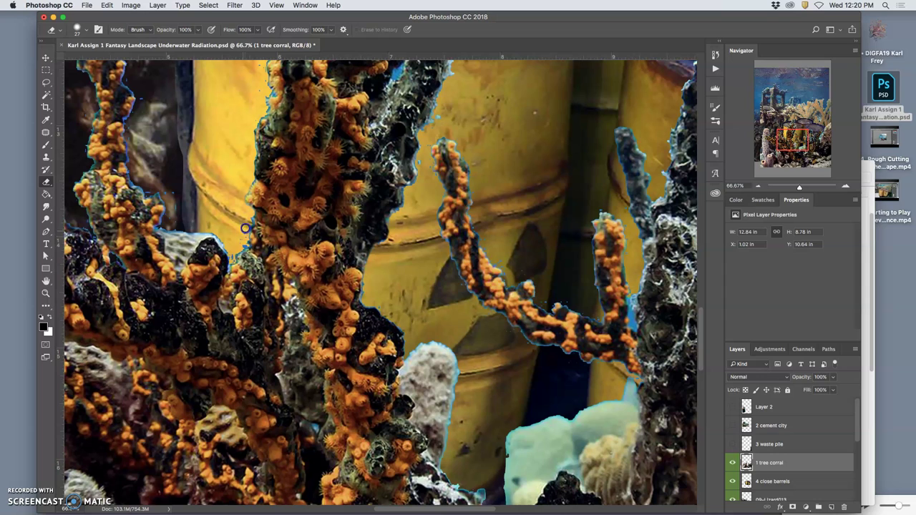
- Zoom to 400%, erase the blue fringe along the coral's lower edge, then return to 100%
key("super+equal")
key("super+equal")
key("super+equal")
key("super+equal")
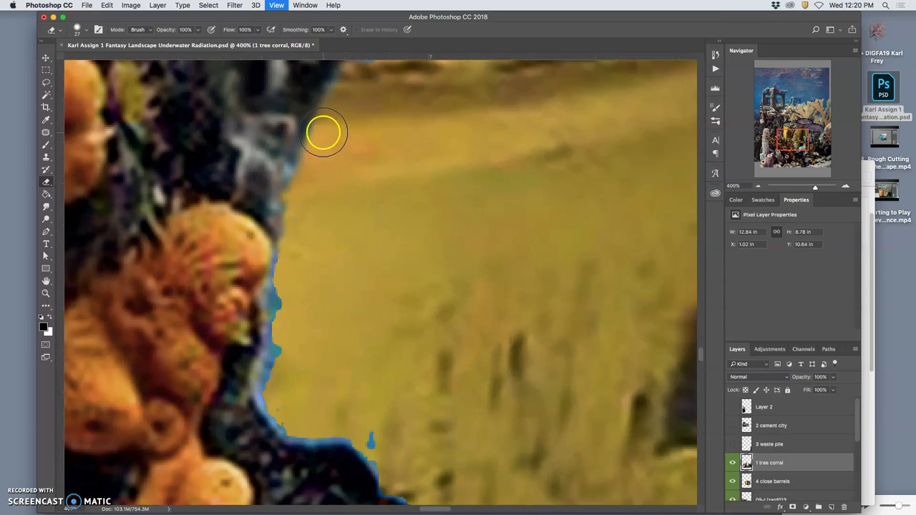
mouse_move(286, 275)
left_mouse_down()
mouse_move(272, 300)
mouse_move(280, 308)
mouse_move(285, 246)
mouse_move(286, 323)
mouse_move(270, 386)
mouse_move(283, 419)
mouse_move(305, 431)
mouse_move(363, 436)
mouse_move(385, 446)
mouse_move(389, 466)
left_mouse_up()
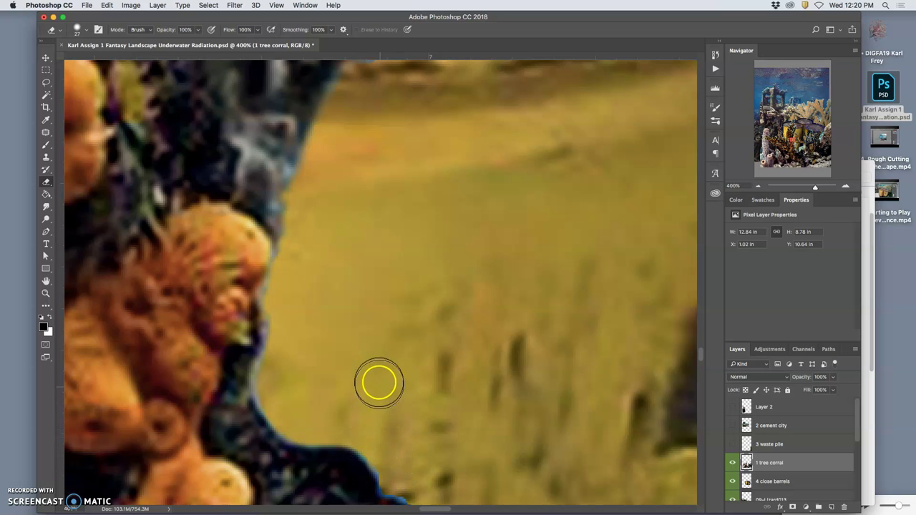
key("super+1")
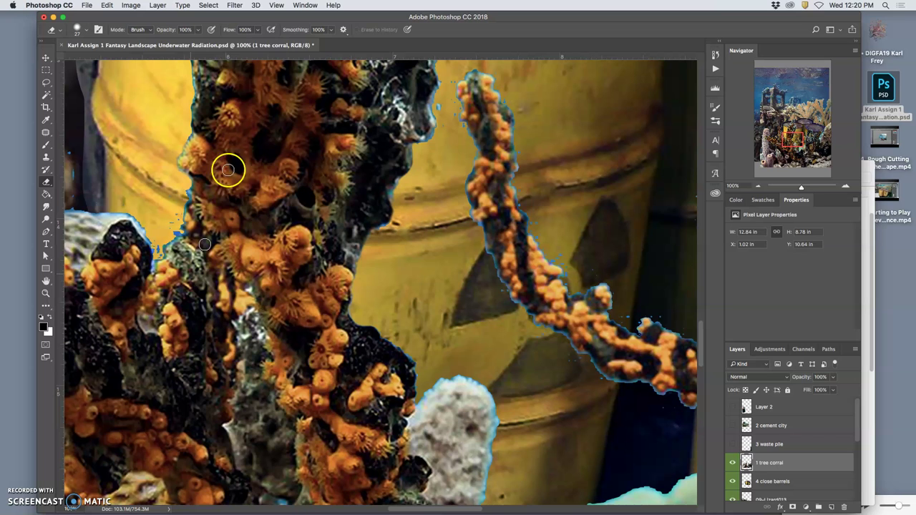
- View at actual size, zoom in, and erase more fringe from the coral trunk's upper edge by the barrel
left_click(276, 5)
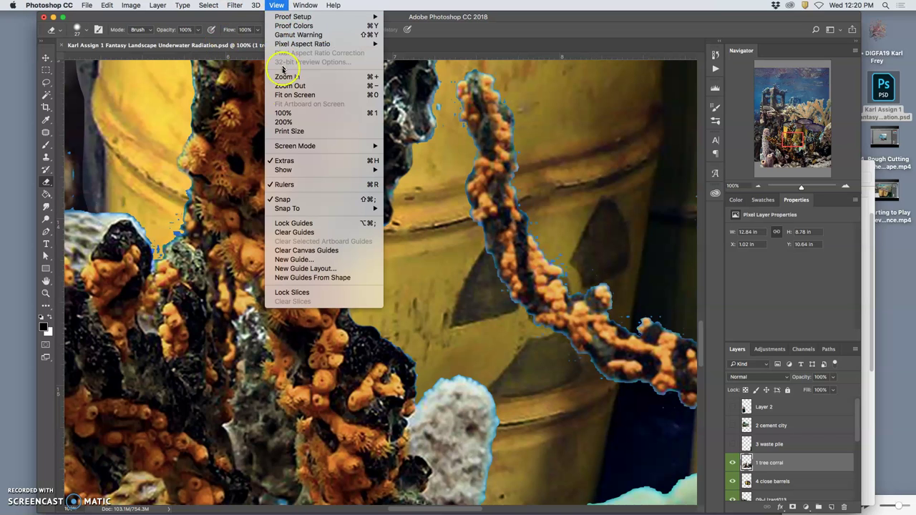
left_click(284, 113)
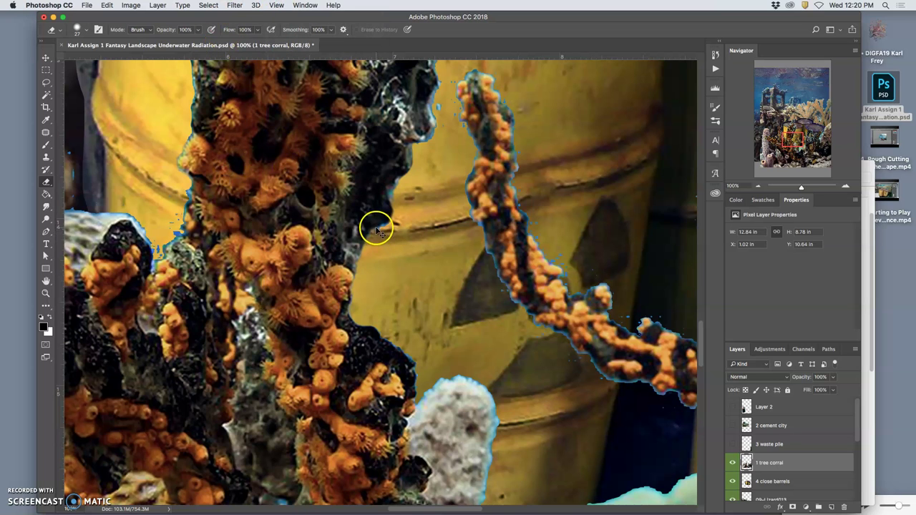
key("super+plus")
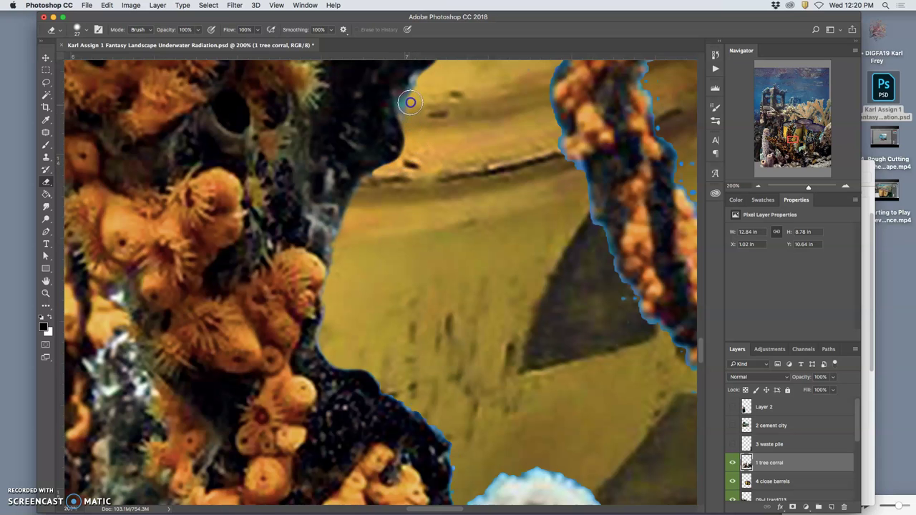
key("super+minus")
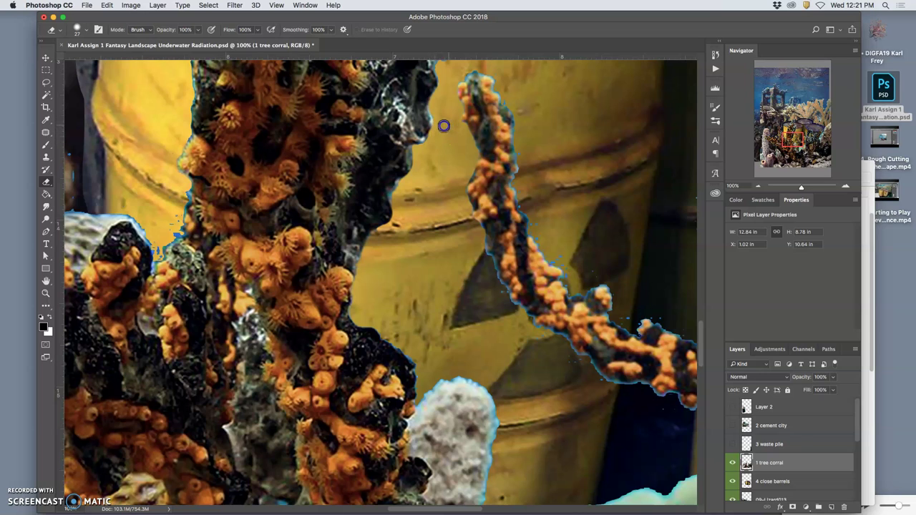
left_click_drag(404, 219, 378, 213)
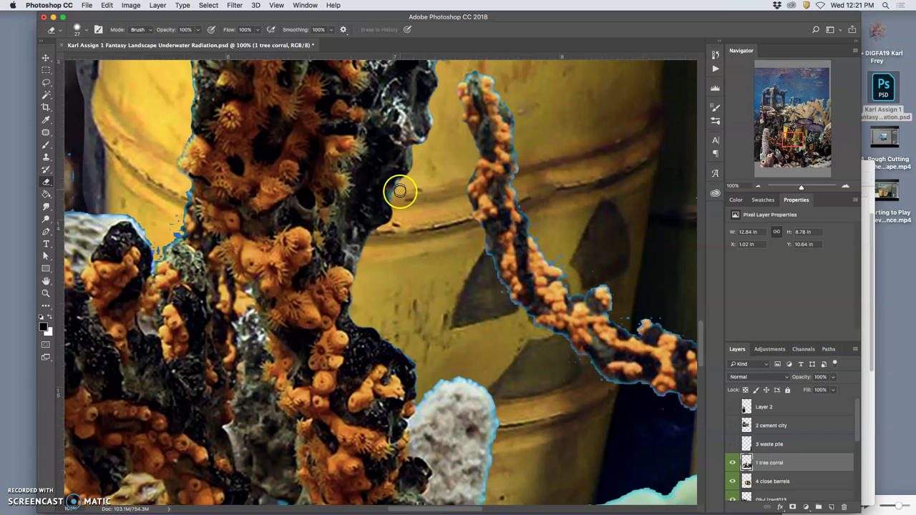